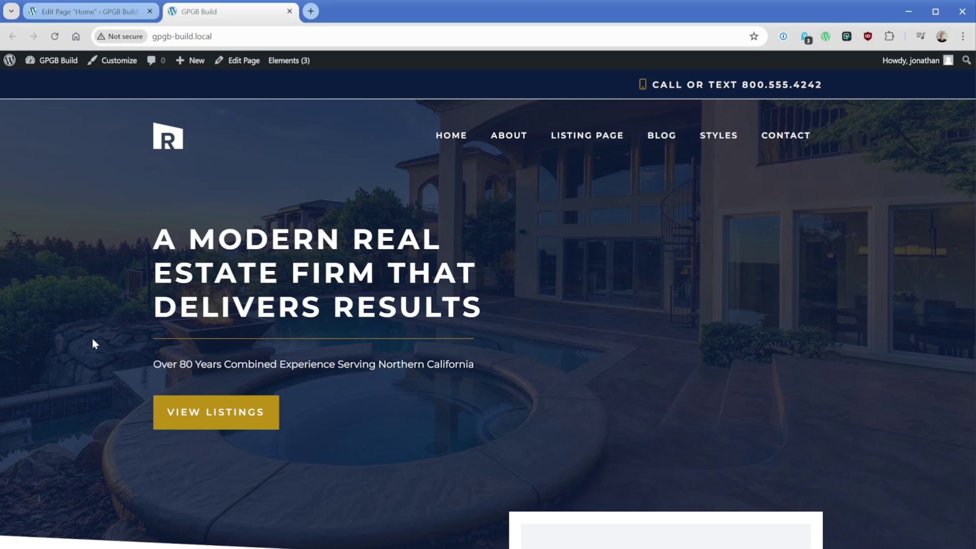
Inspect the homepage in DevTools and select the header-wrap's hidden 'Skip to content' link
right_click(246, 193)
left_click(301, 500)
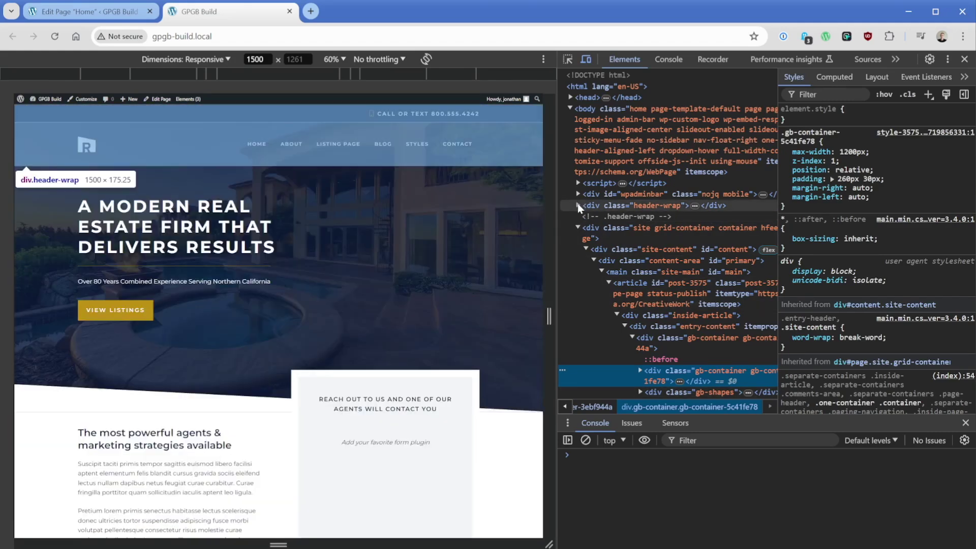
left_click(578, 205)
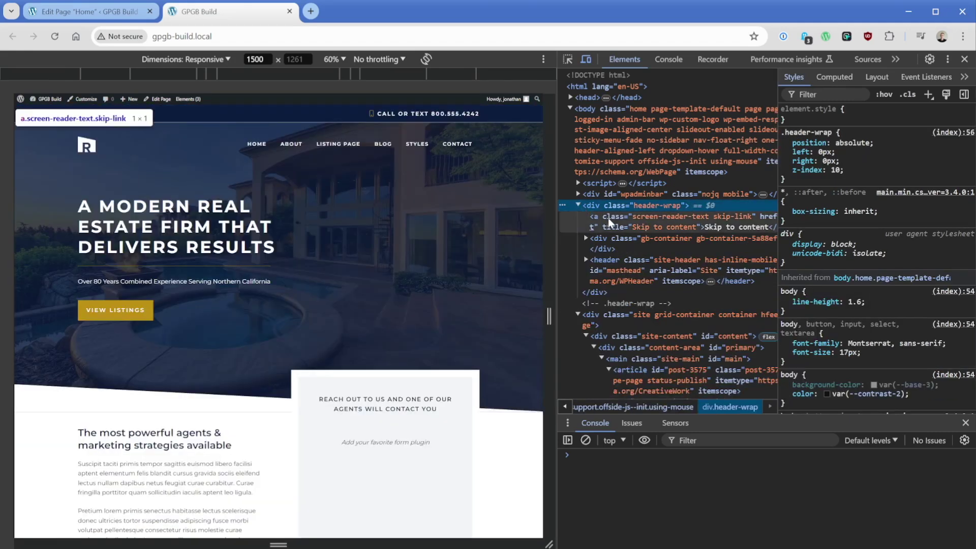
left_click(662, 230)
scroll(687, 230, "right", 2)
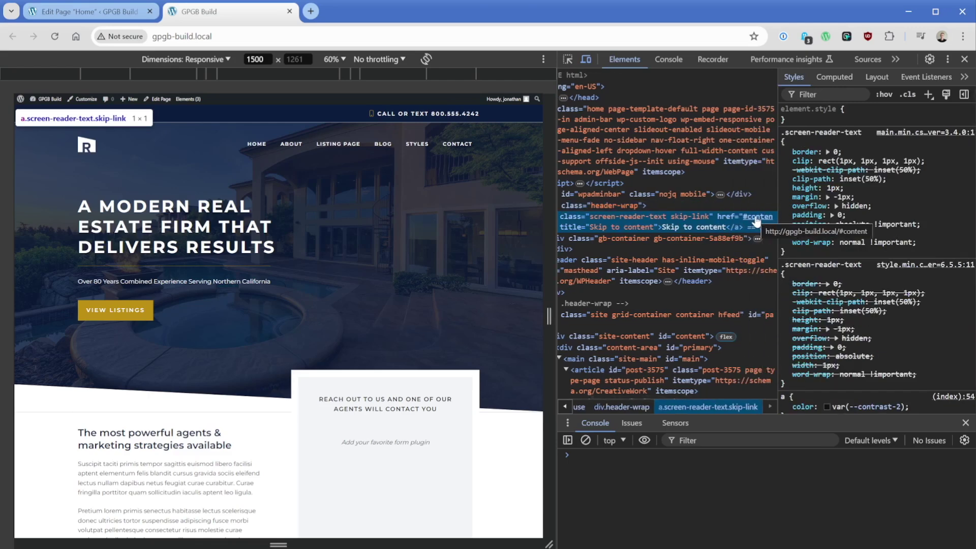
scroll(656, 239, "left", 2)
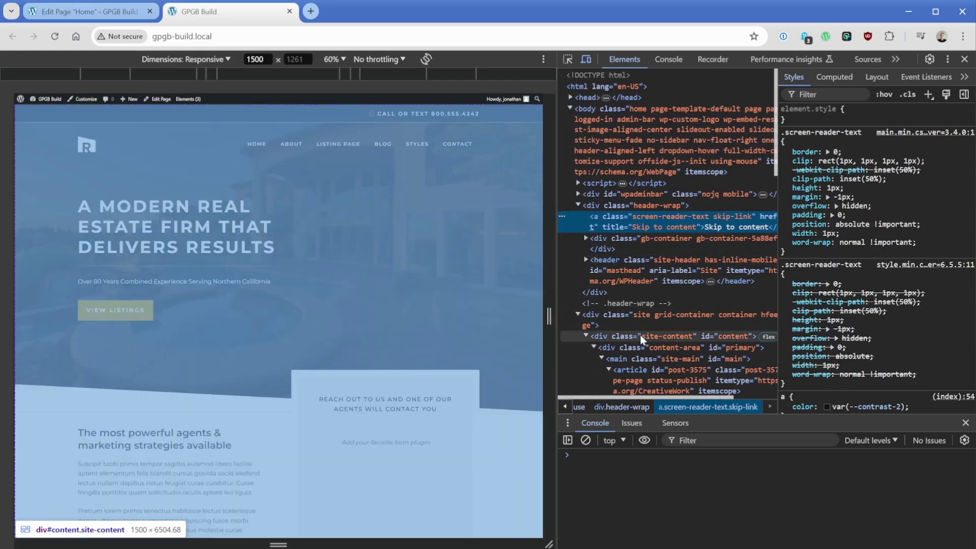
Expand header#masthead and inside-header to examine the logo and navigation elements
left_click(640, 334)
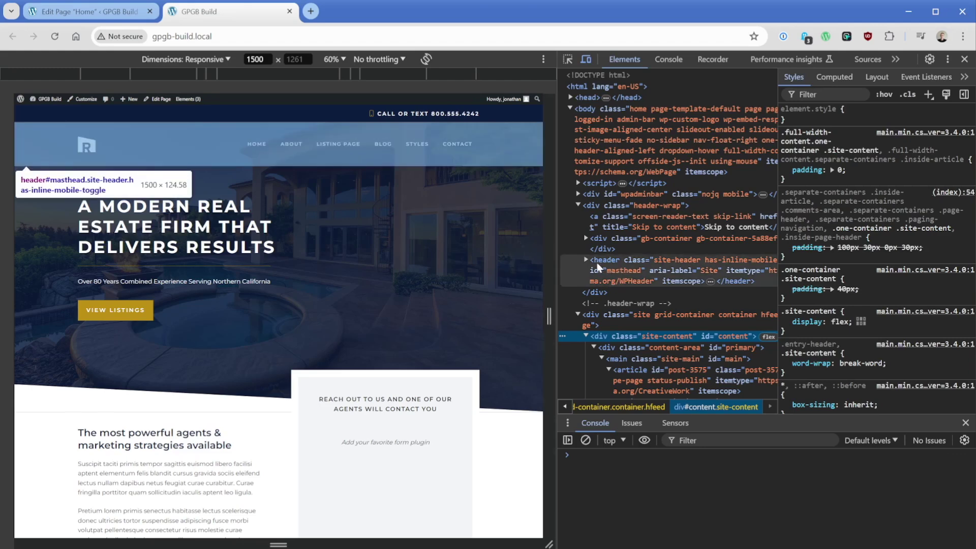
left_click(596, 265)
left_click(586, 259)
left_click(597, 292)
left_click(593, 293)
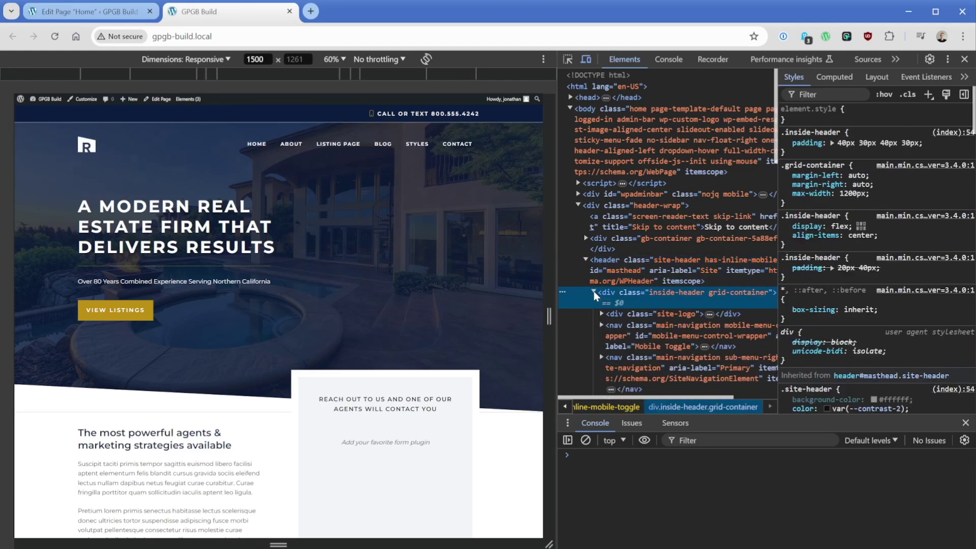
left_click(623, 327)
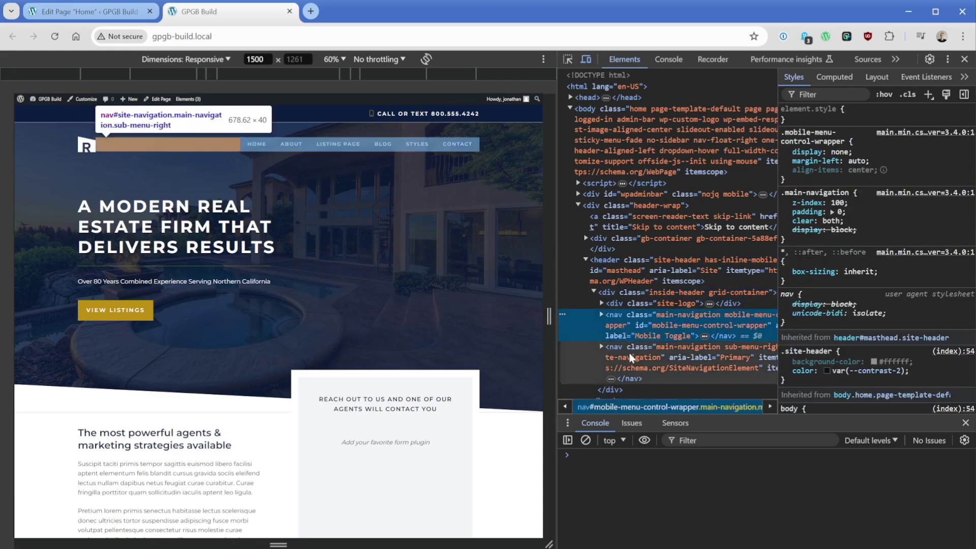
Select main.site-main and the article#post-3575 element below it
scroll(645, 305, "down", 5)
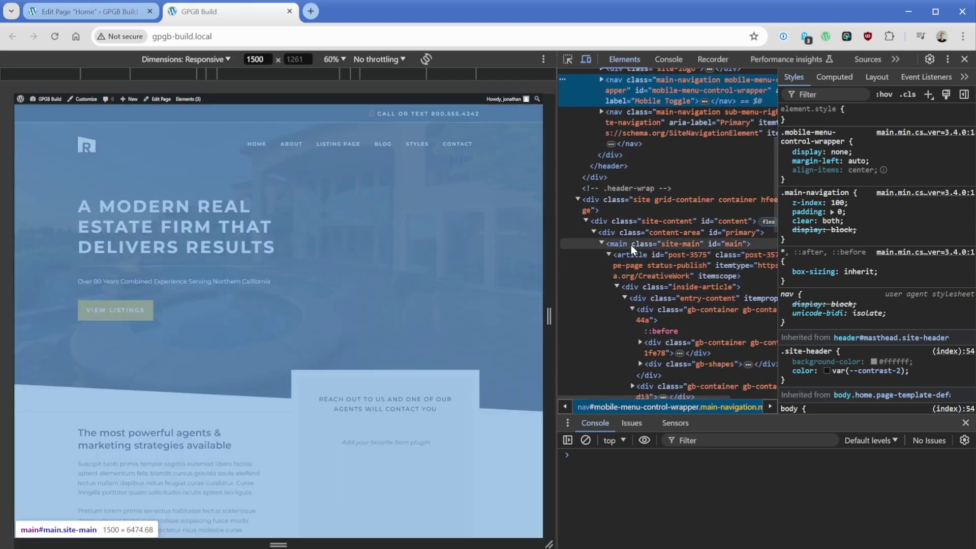
left_click(631, 245)
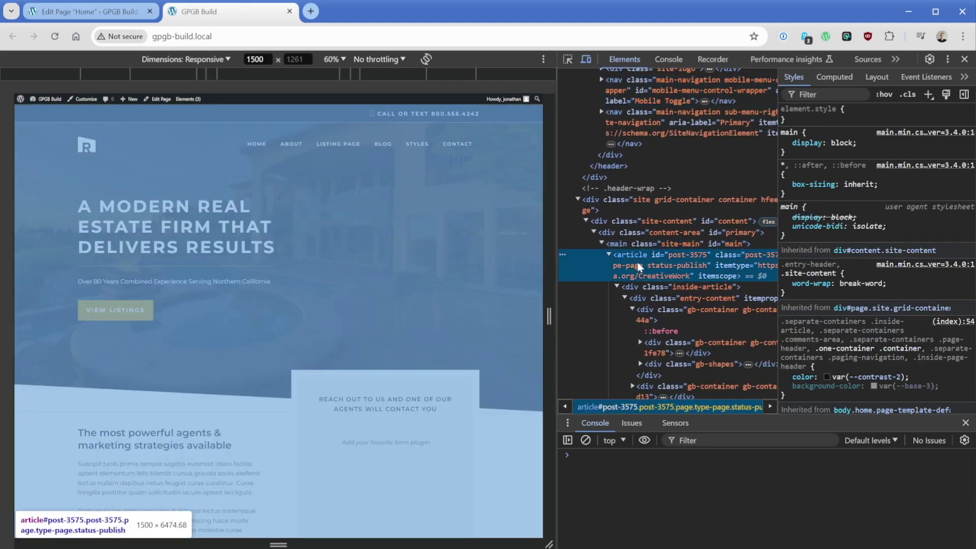
left_click(638, 263)
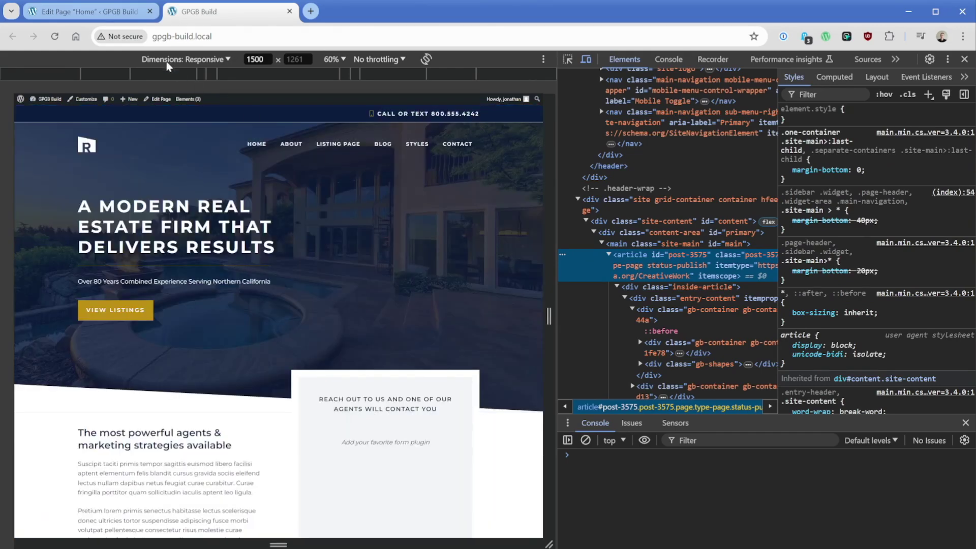
Open the Home page in the editor and keep the hero headline at Heading 1
left_click(130, 19)
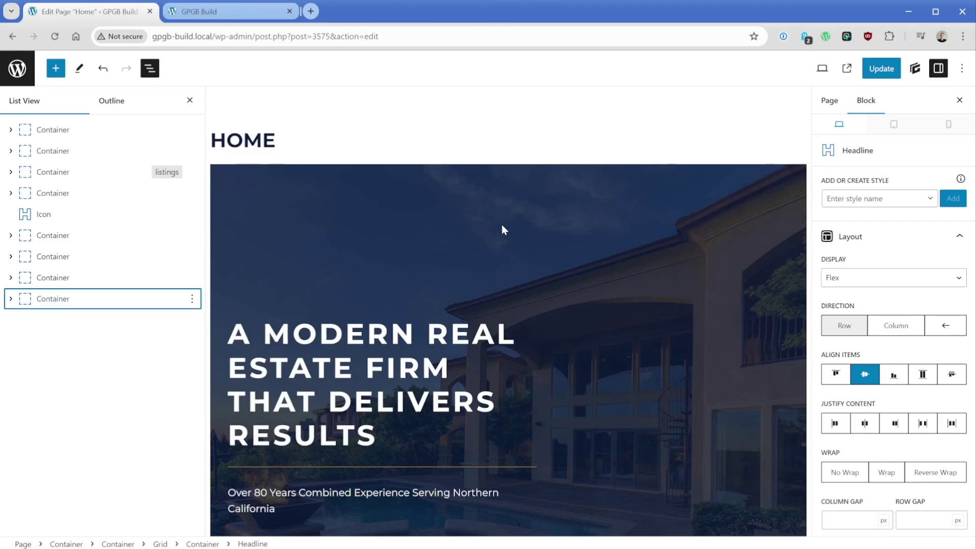
scroll(541, 270, "down", 3)
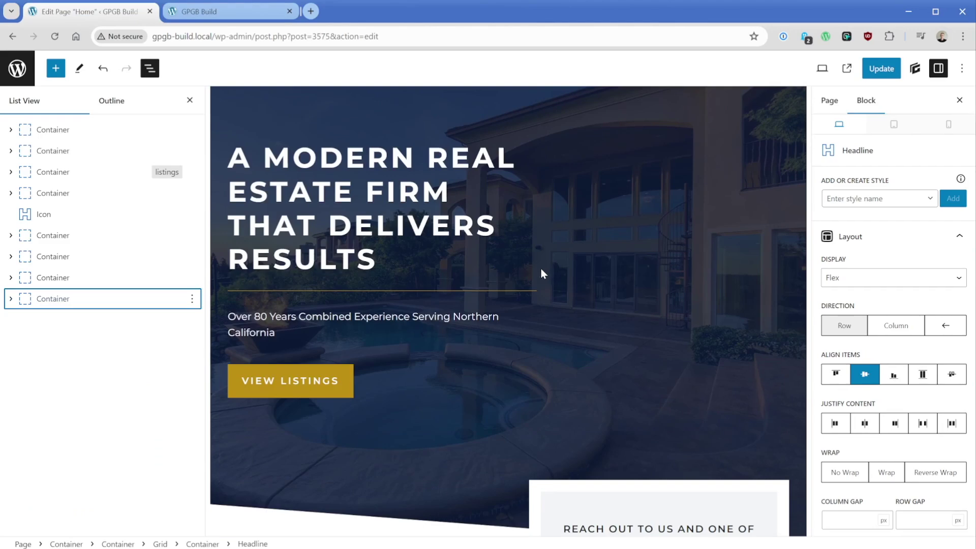
left_click(398, 192)
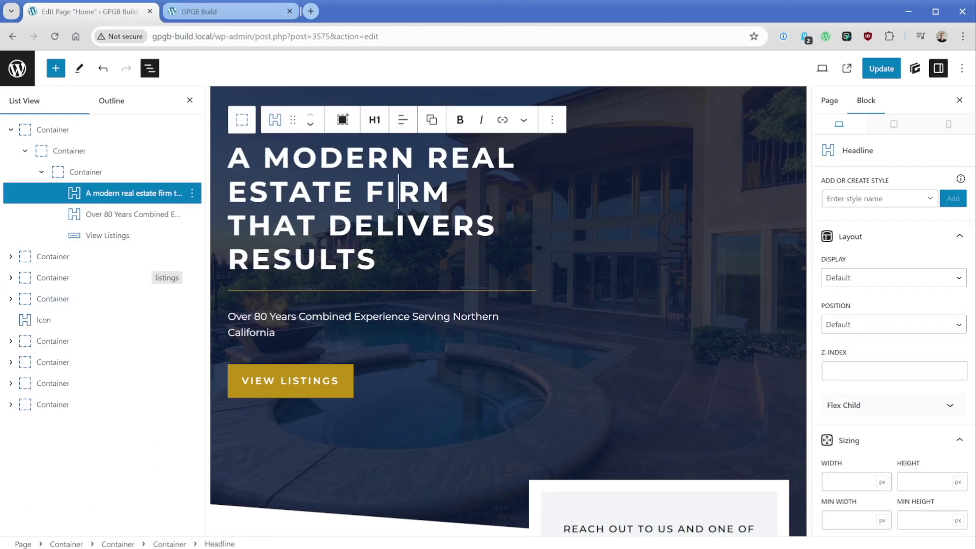
left_click(375, 122)
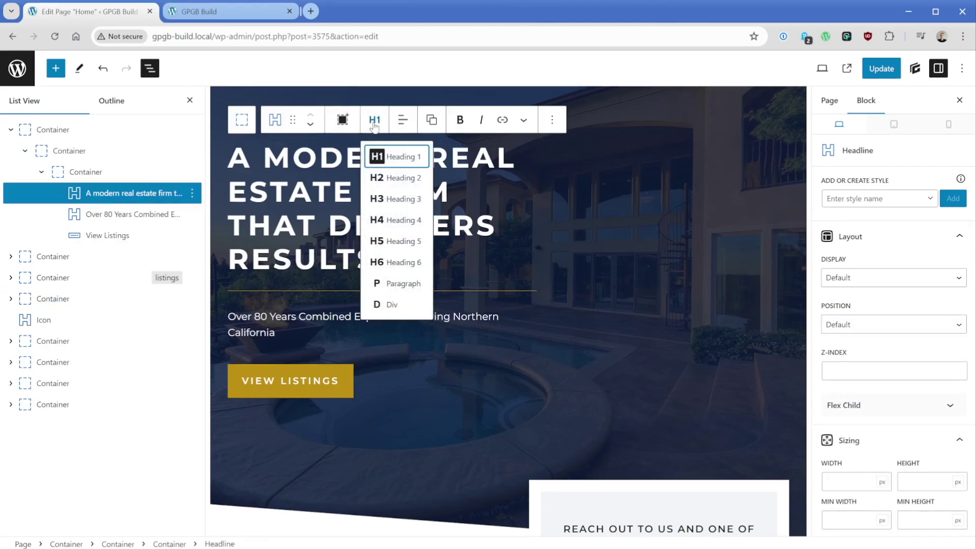
left_click(415, 162)
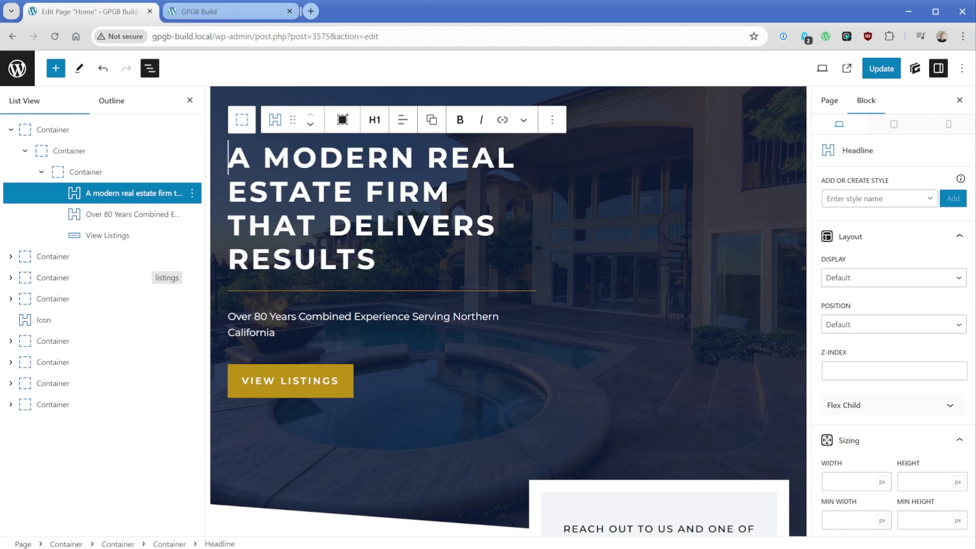
Verify 'The most powerful agents & marketing strategies available' headline is set to H2
scroll(410, 310, "down", 6)
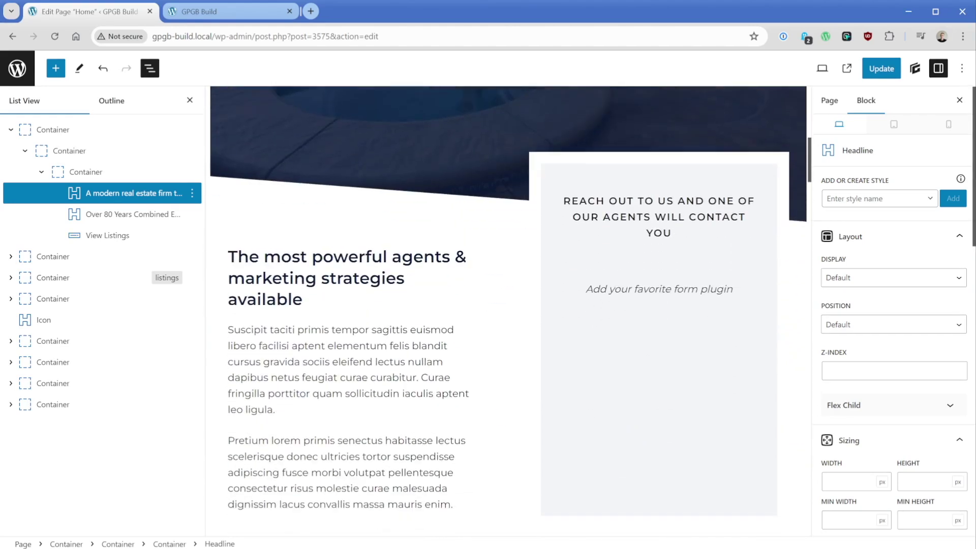
scroll(410, 311, "down", 1)
left_click(343, 195)
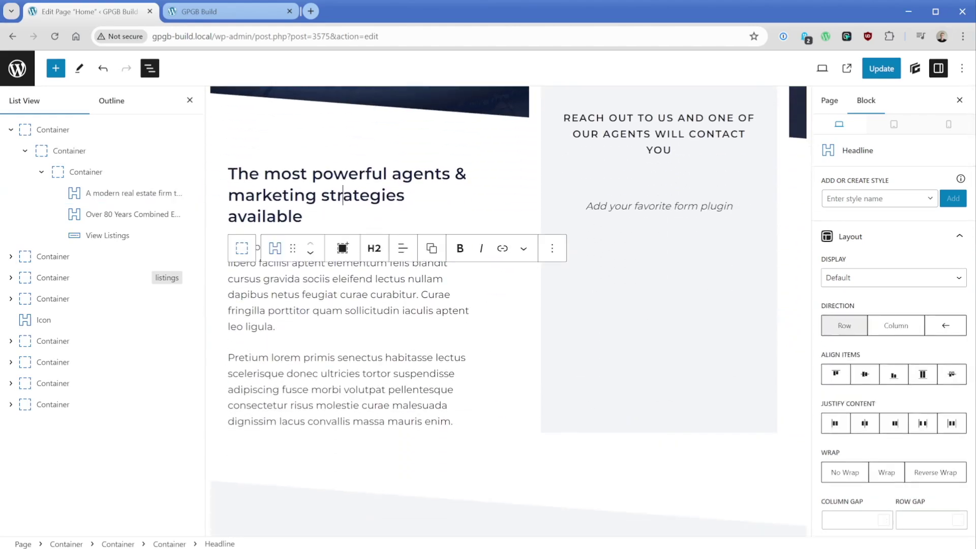
left_click(375, 251)
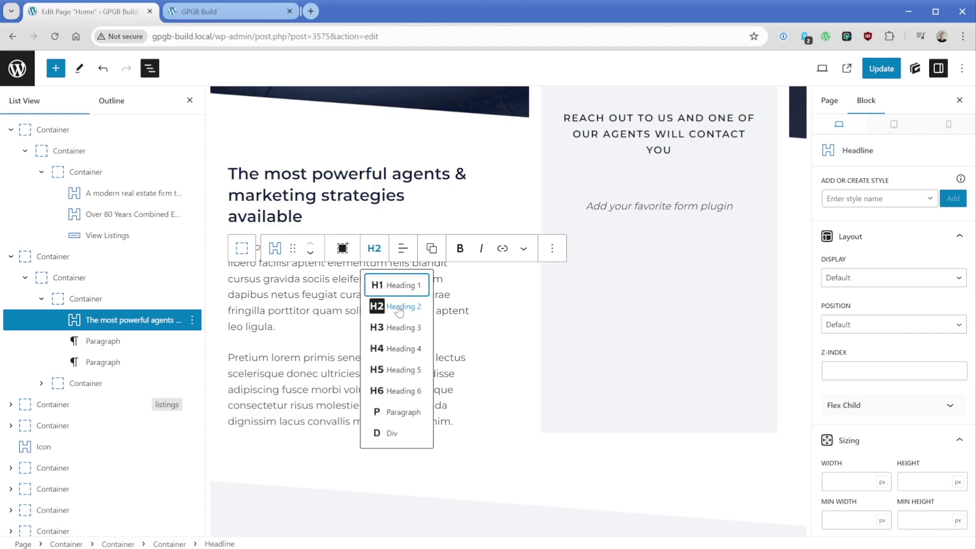
scroll(399, 311, "down", 7)
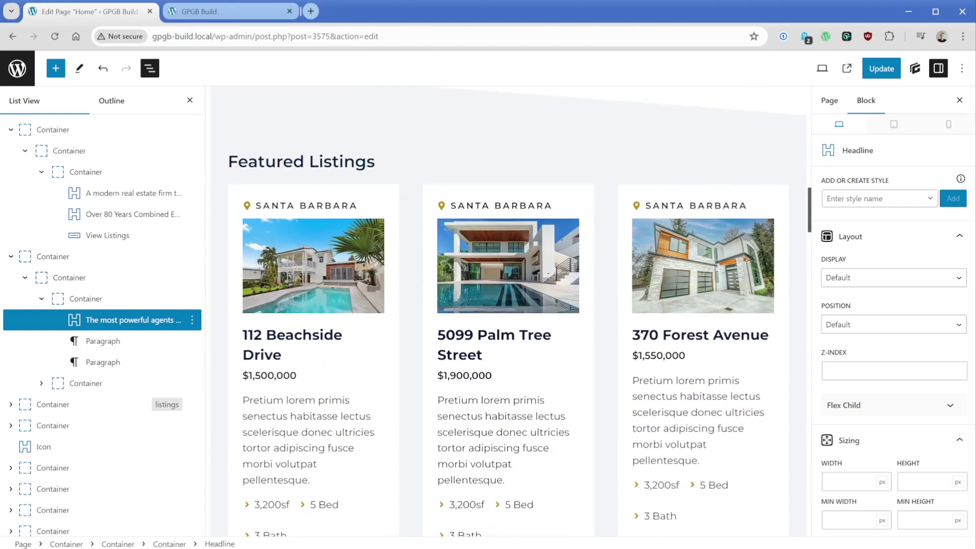
Check Featured Listings is H2 and '112 Beachside Drive' is H3, then scroll to Client Testimonials
left_click(319, 162)
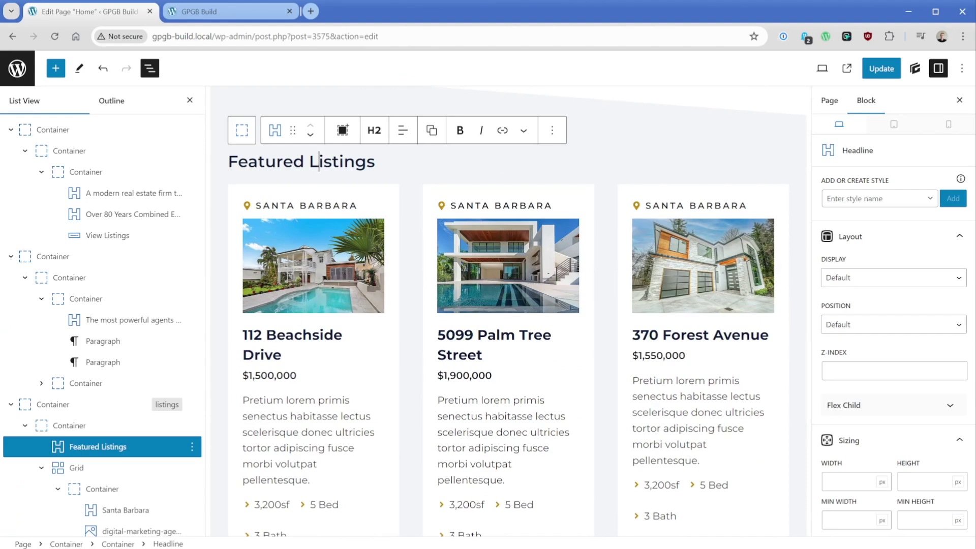
left_click(294, 335)
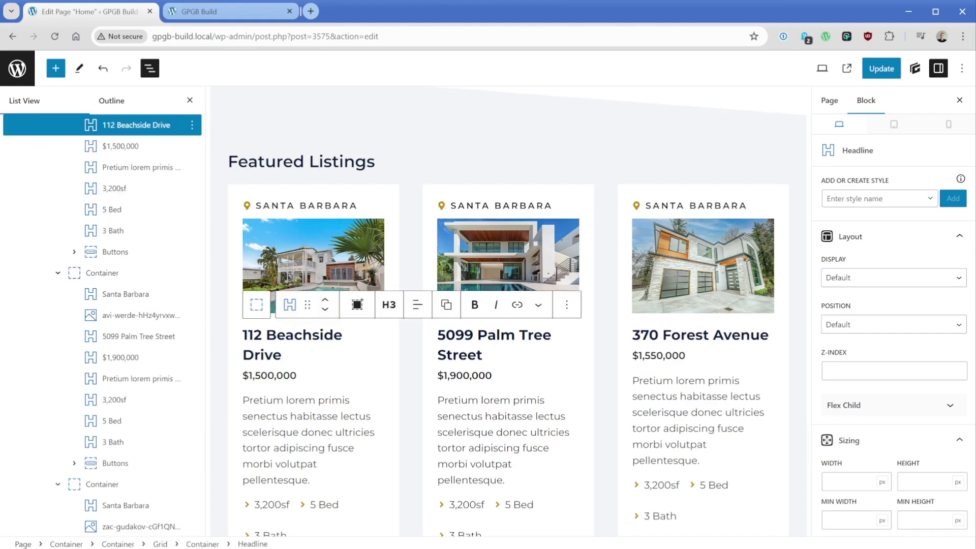
left_click(323, 161)
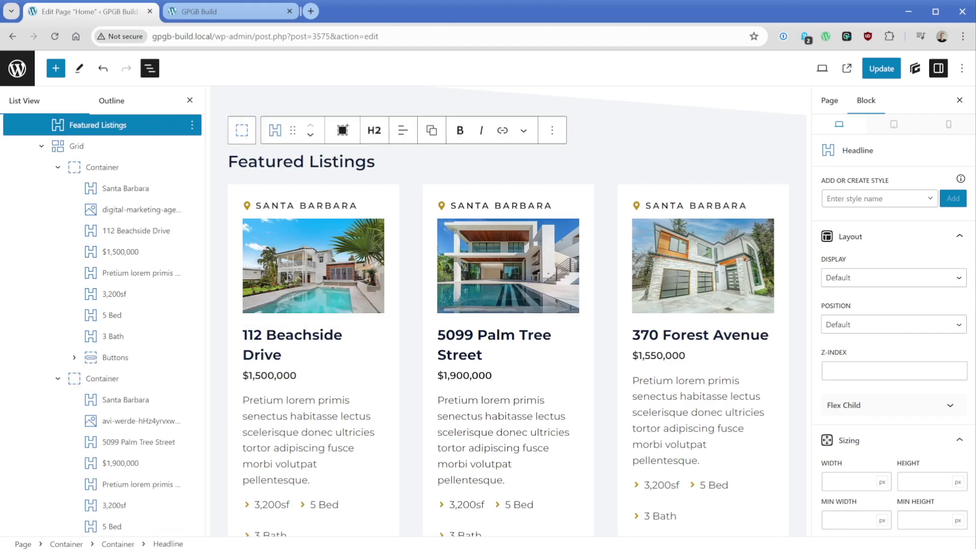
left_click(294, 335)
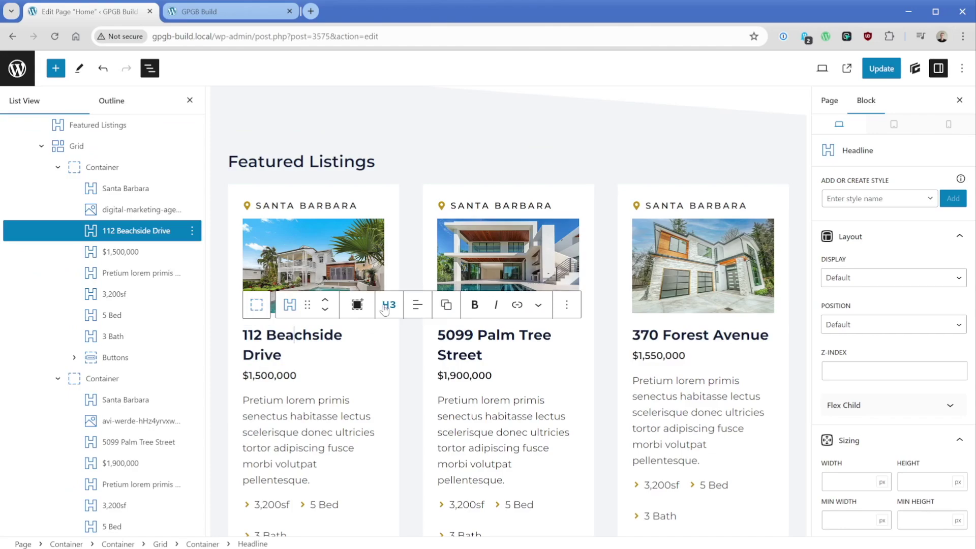
scroll(389, 331, "down", 13)
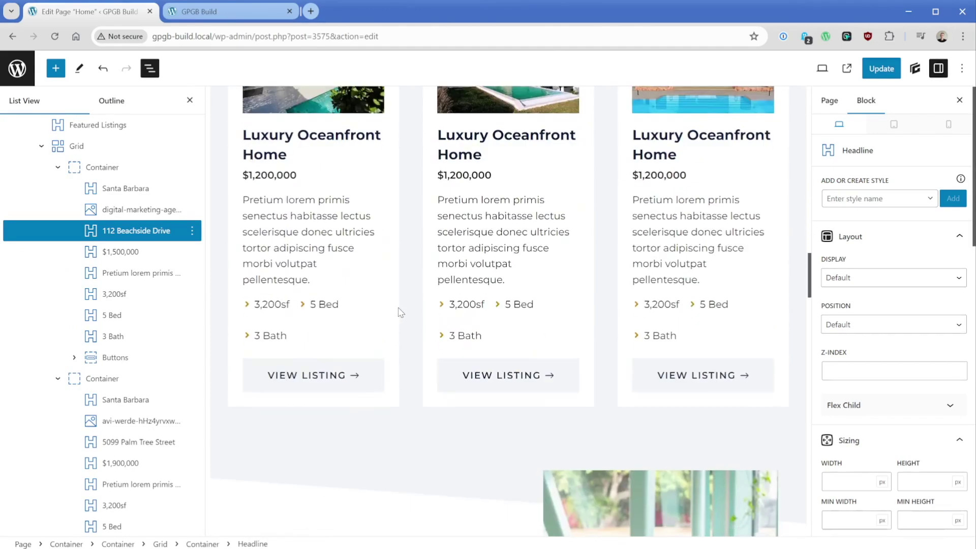
scroll(399, 312, "down", 15)
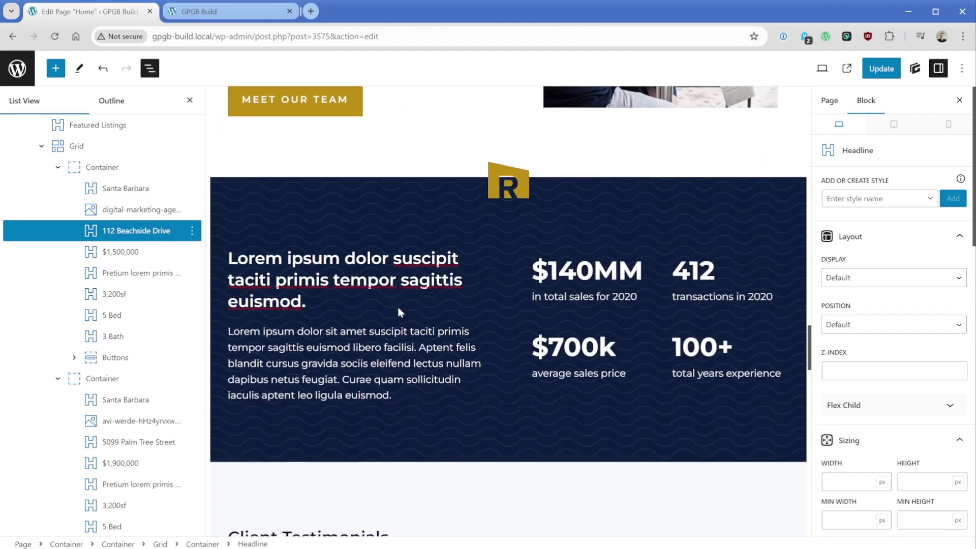
scroll(399, 312, "down", 6)
Check the Client Testimonials, An Amazing Buying Experience and Accreditations & Awards headings
left_click(338, 138)
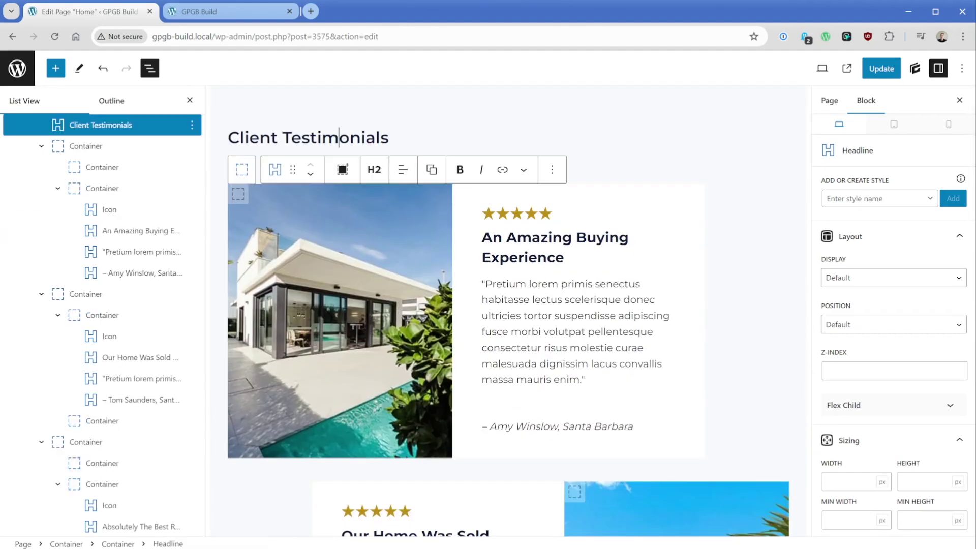
left_click(517, 238)
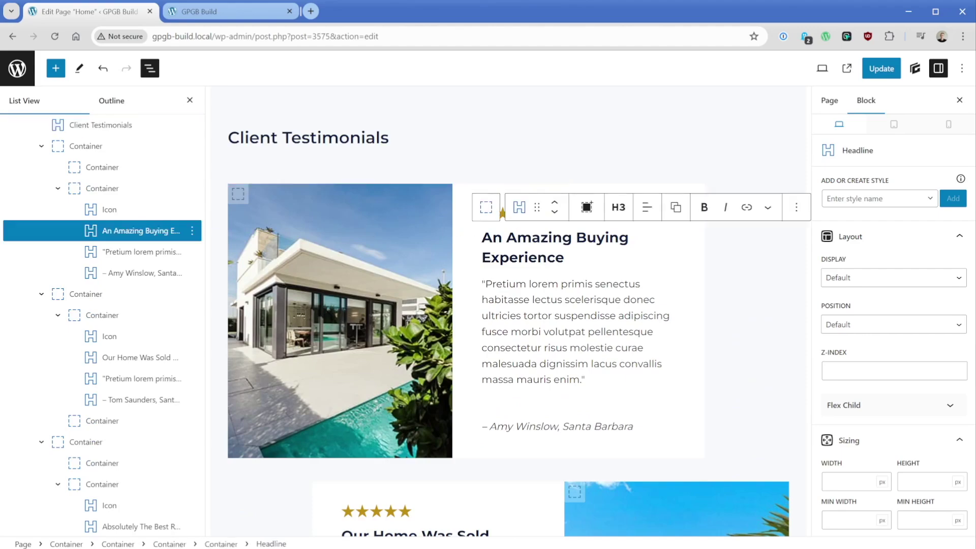
scroll(479, 398, "down", 15)
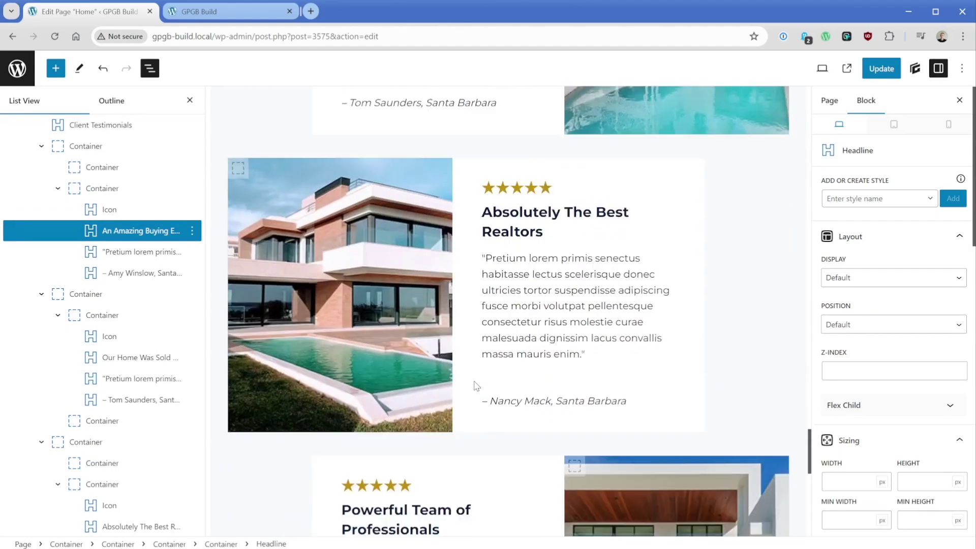
scroll(468, 369, "down", 8)
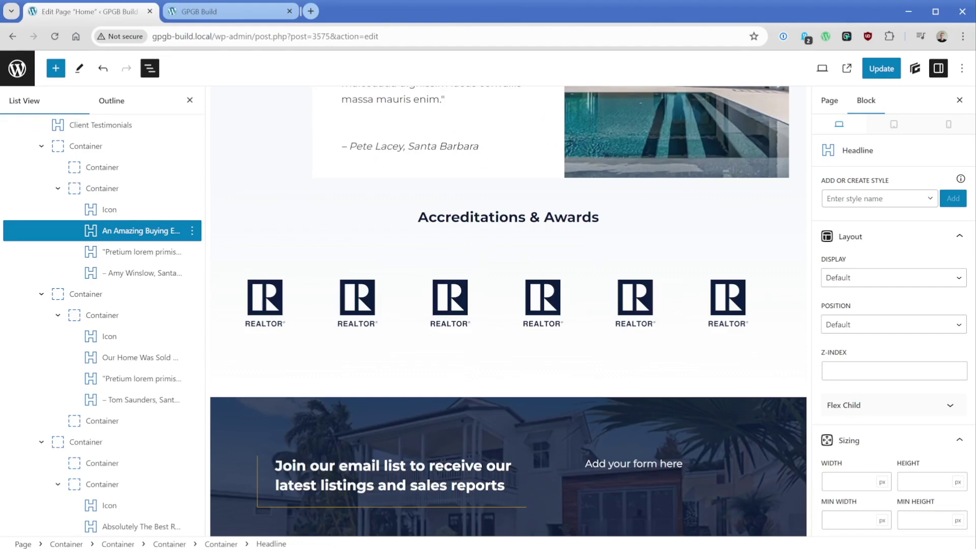
left_click(480, 217)
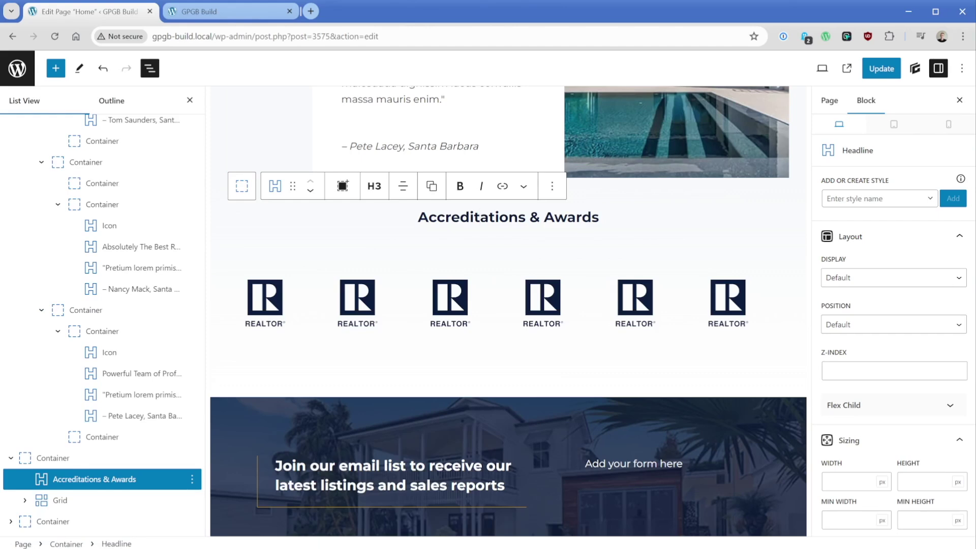
scroll(508, 305, "up", 4)
Leave the testimonial quote tagged as P (Paragraph) and scroll back up to Featured Listings
left_click(424, 227)
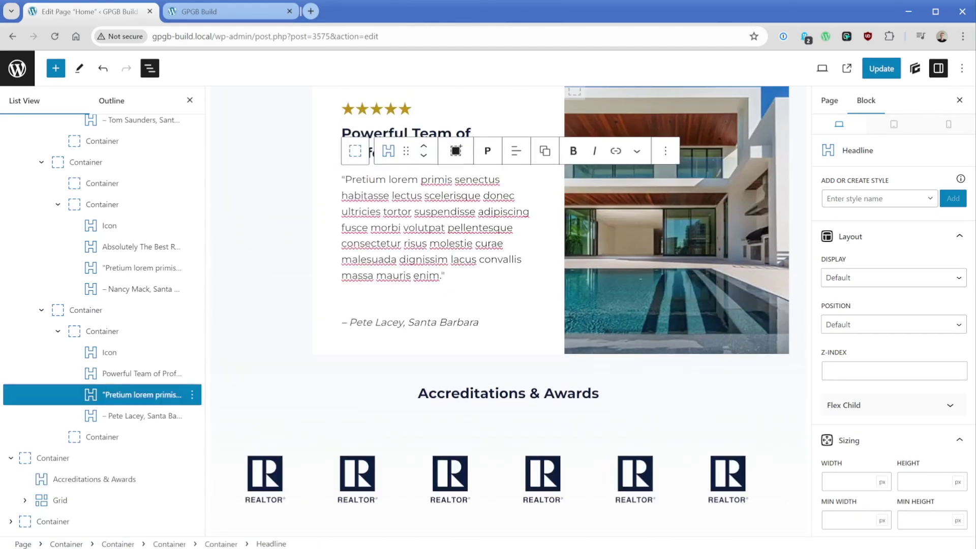
left_click(487, 151)
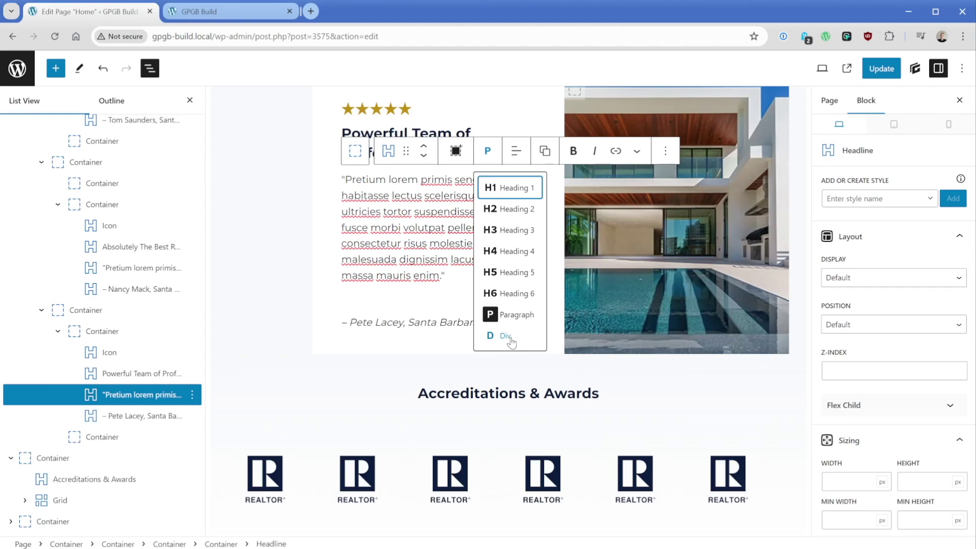
scroll(414, 395, "up", 20)
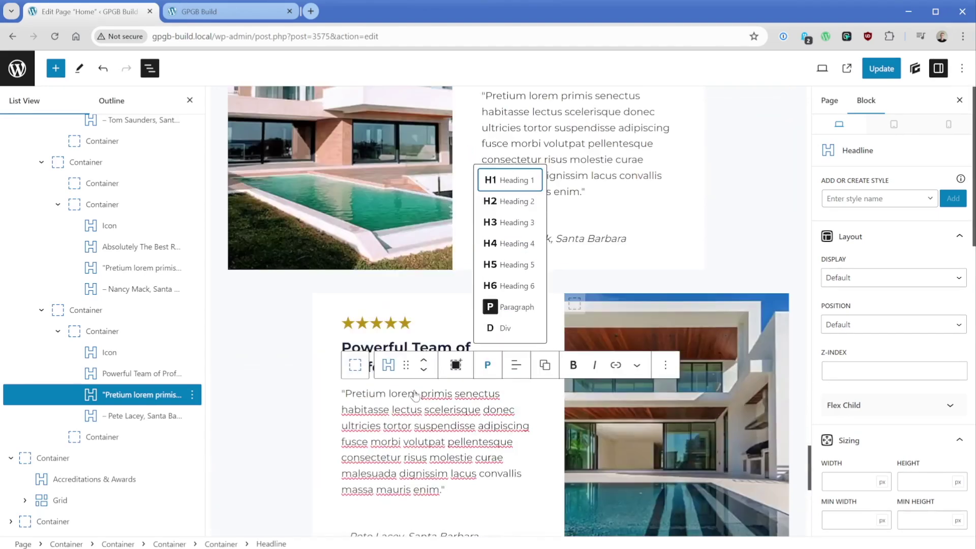
scroll(415, 395, "up", 20)
scroll(403, 392, "up", 4)
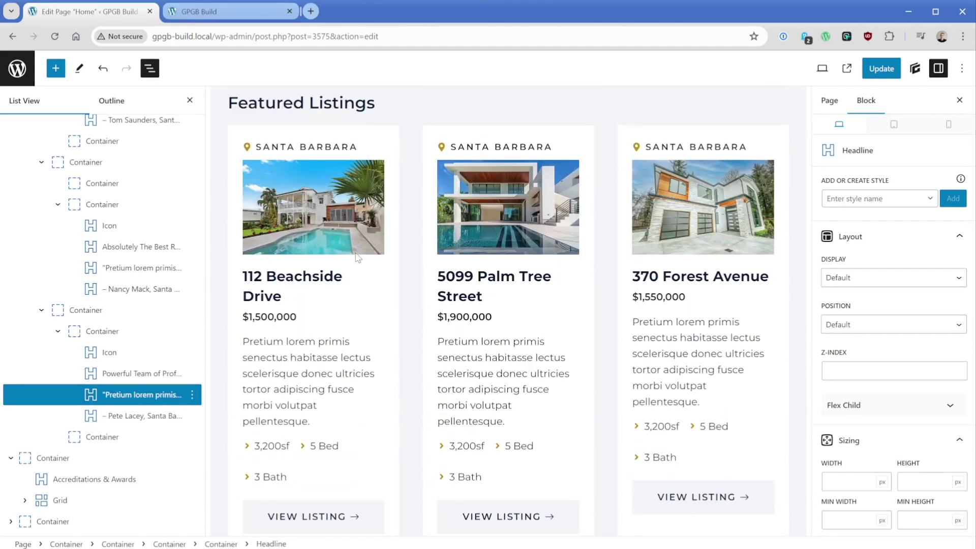
Select the 112 Beachside Drive listing photo and locate its Alt Text field
left_click(349, 235)
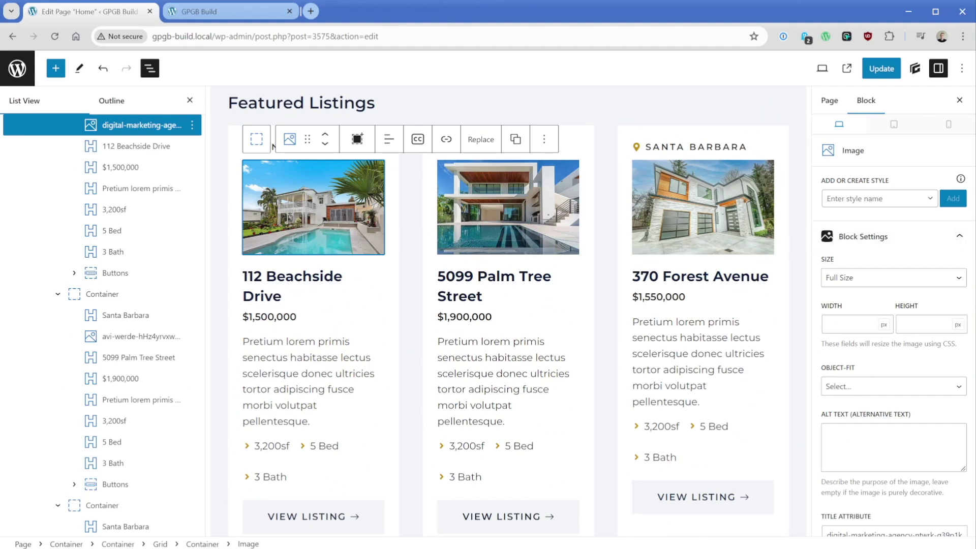
left_click(862, 430)
scroll(864, 422, "down", 1)
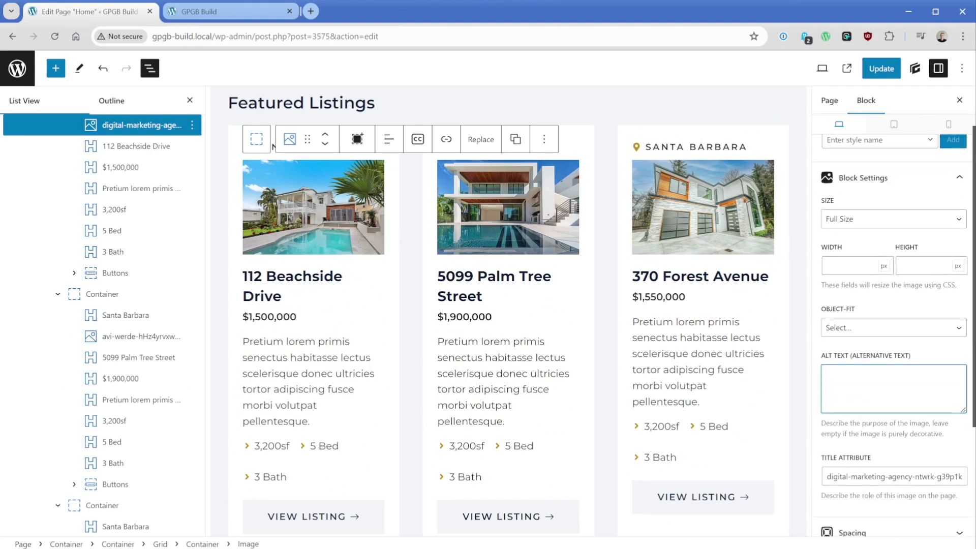
left_click(882, 455)
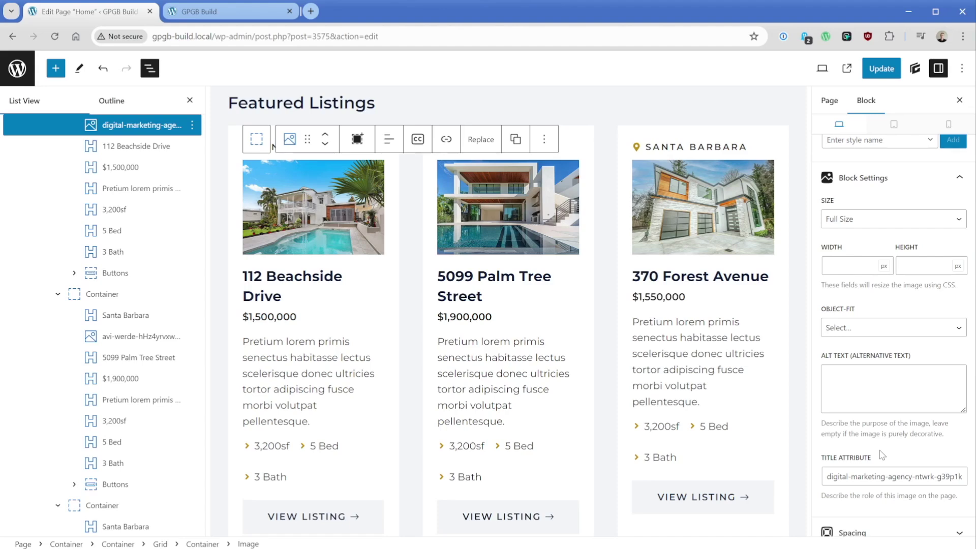
left_click(913, 370)
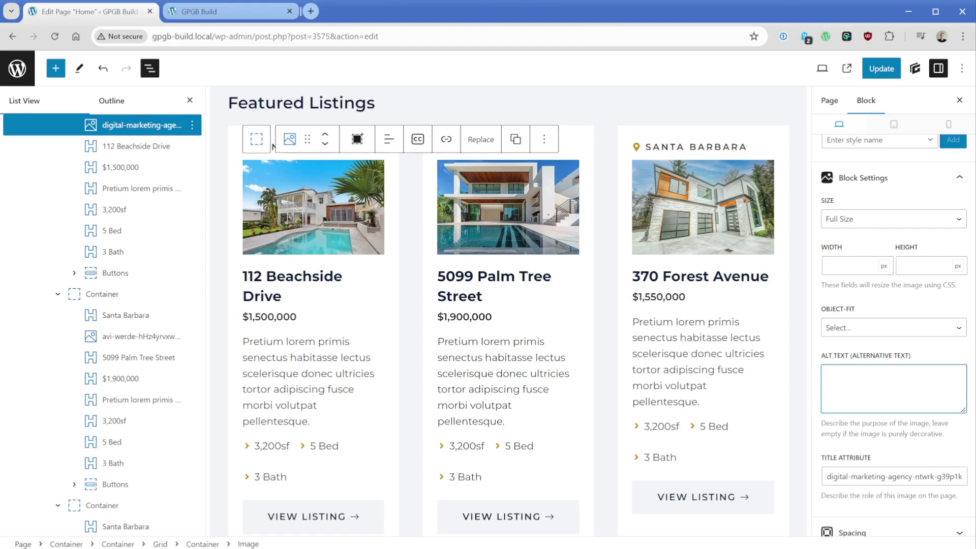
left_click(918, 359)
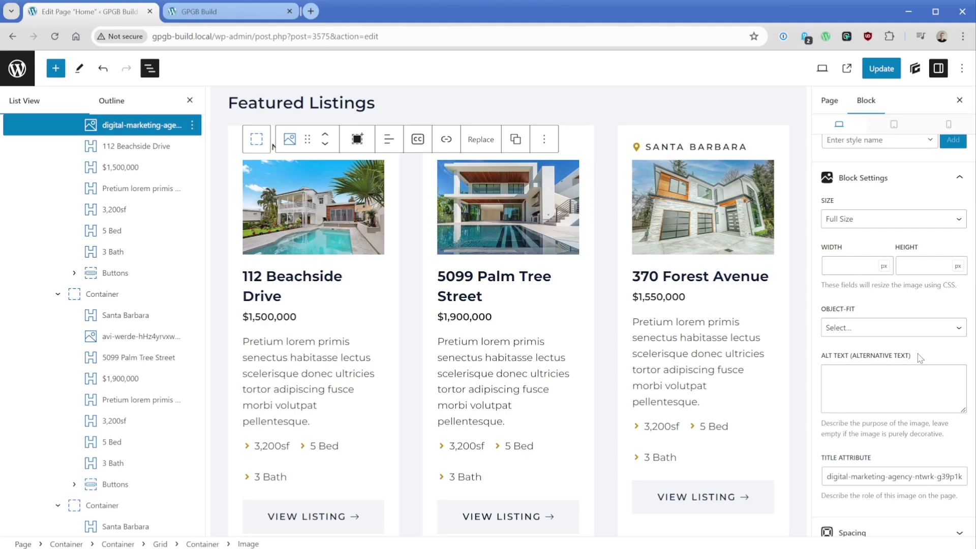
Enter the photo's alt text 'Backyard of house with large pool.'
left_click(915, 379)
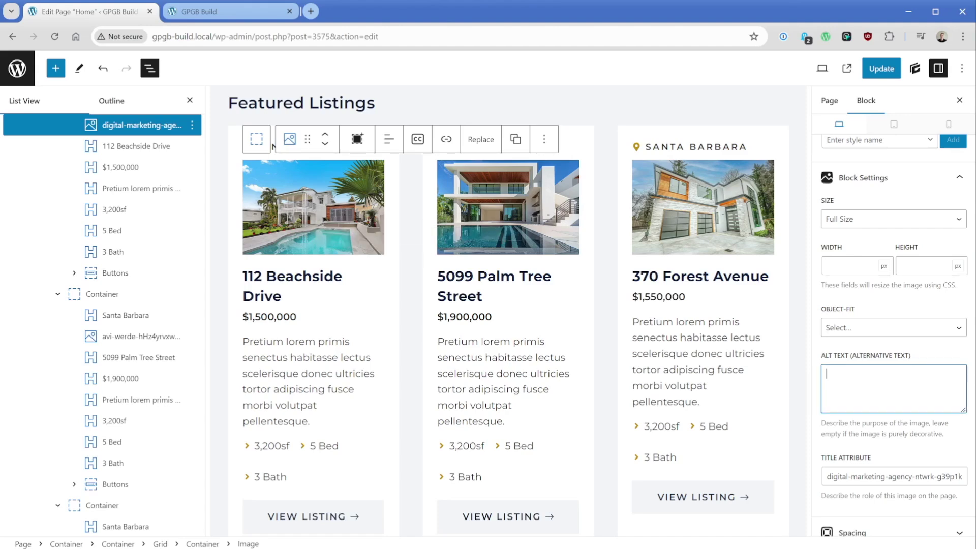
type("Backyard o")
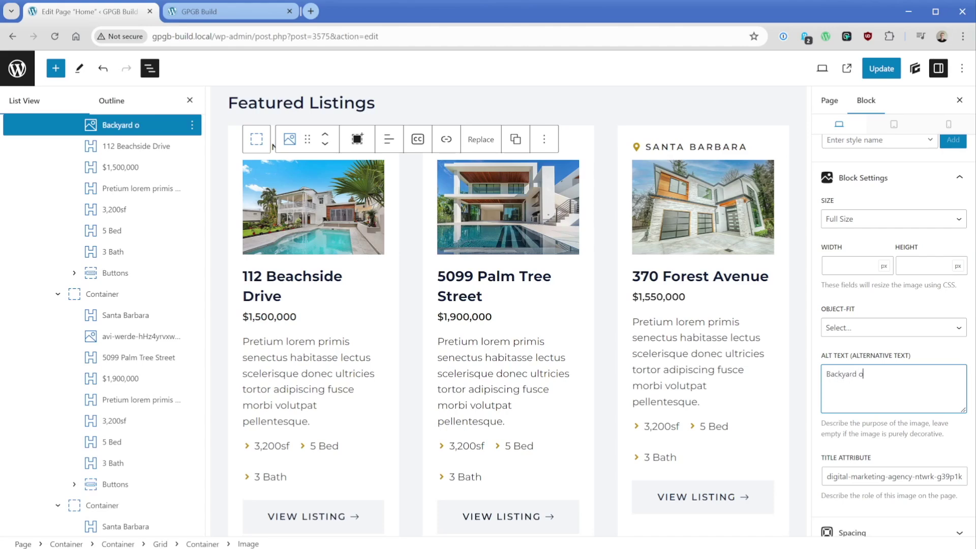
type("f house with large pool.")
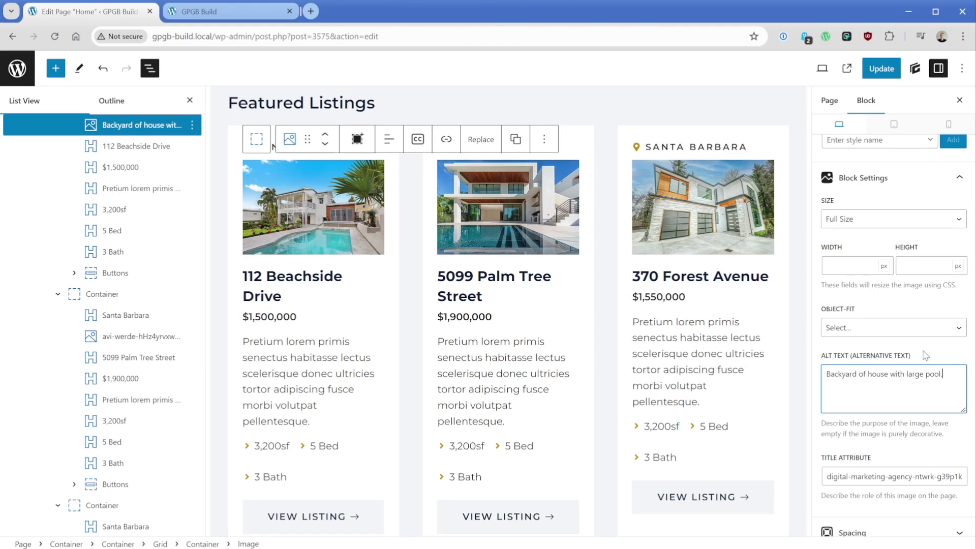
left_click(926, 356)
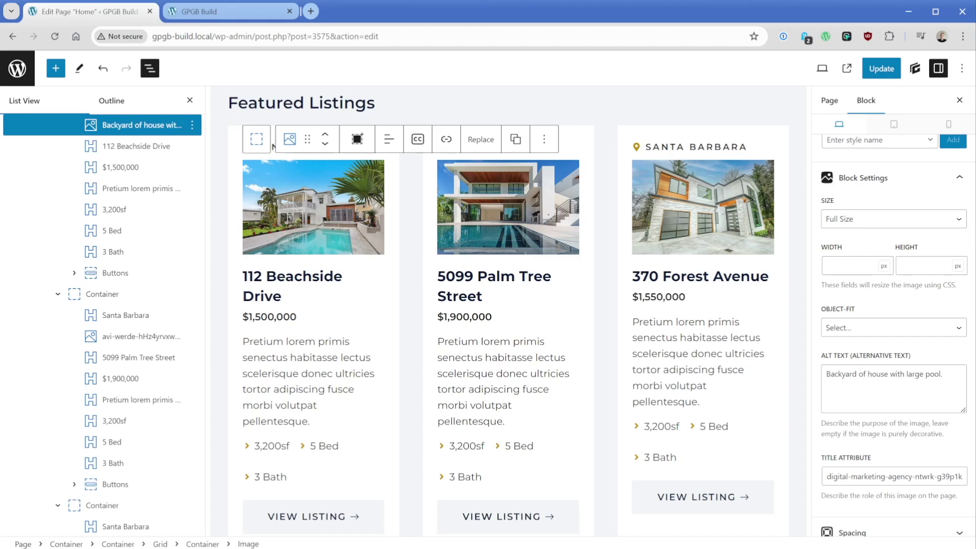
left_click(885, 375)
key("ctrl+a")
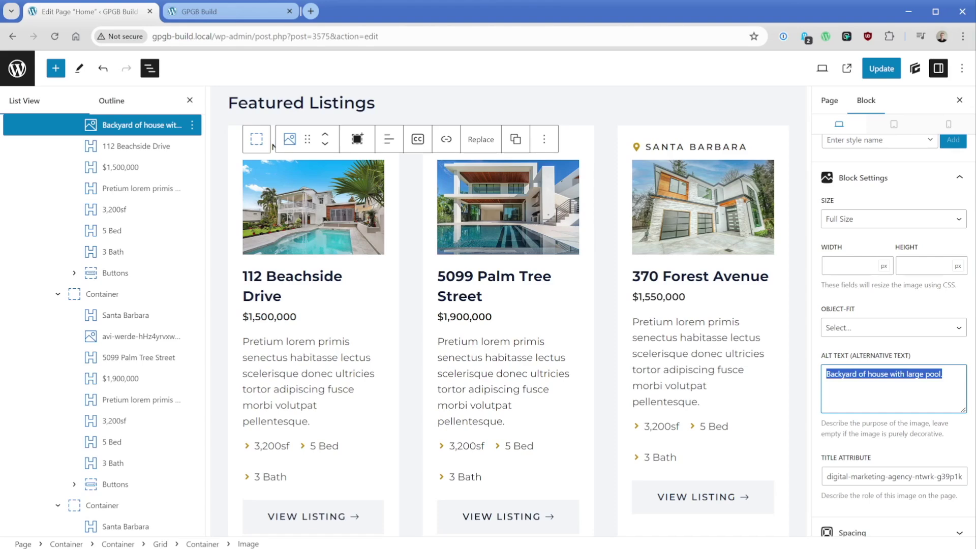
left_click(917, 359)
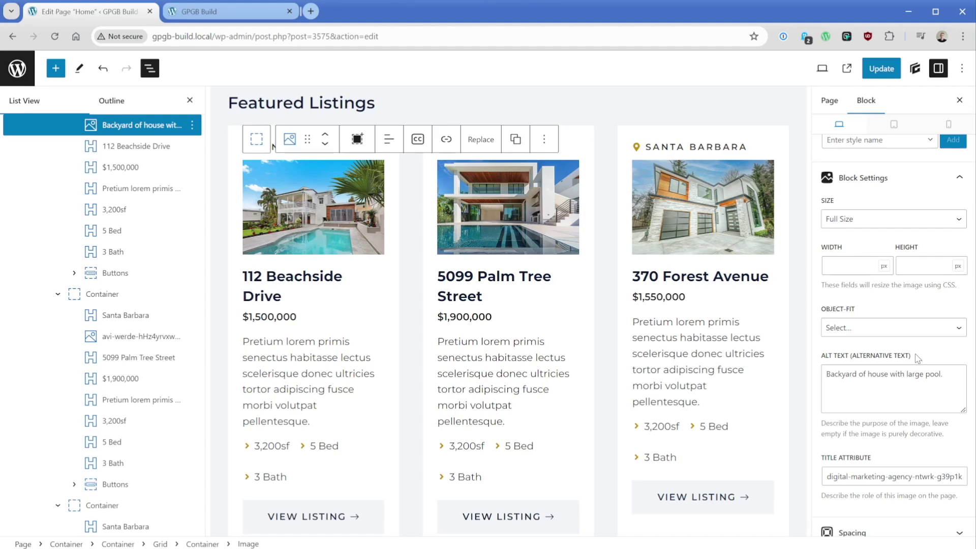
Check the first listing card container's Advanced Tag Name, leaving it as div
scroll(920, 331, "down", 1)
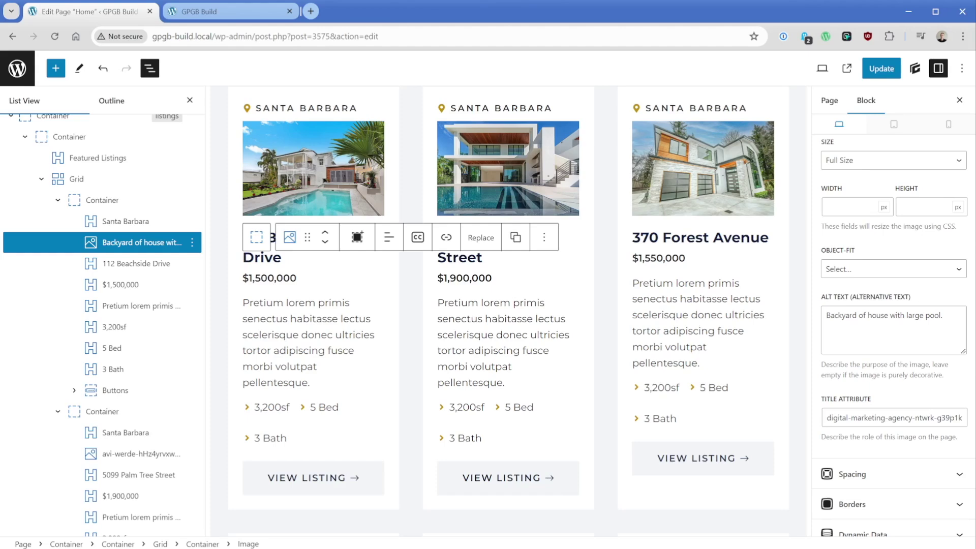
left_click(115, 199)
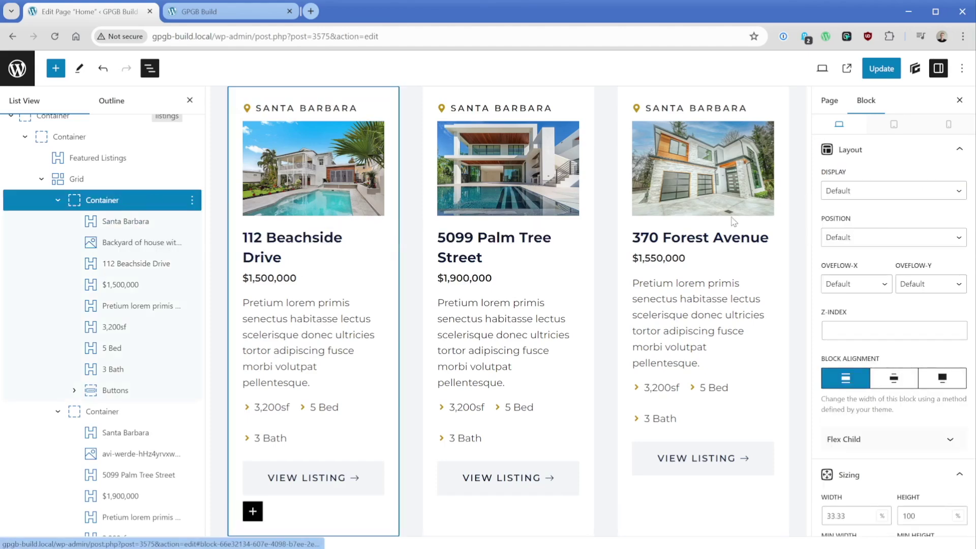
scroll(972, 208, "down", 4)
left_click_drag(972, 209, 972, 470)
left_click(876, 406)
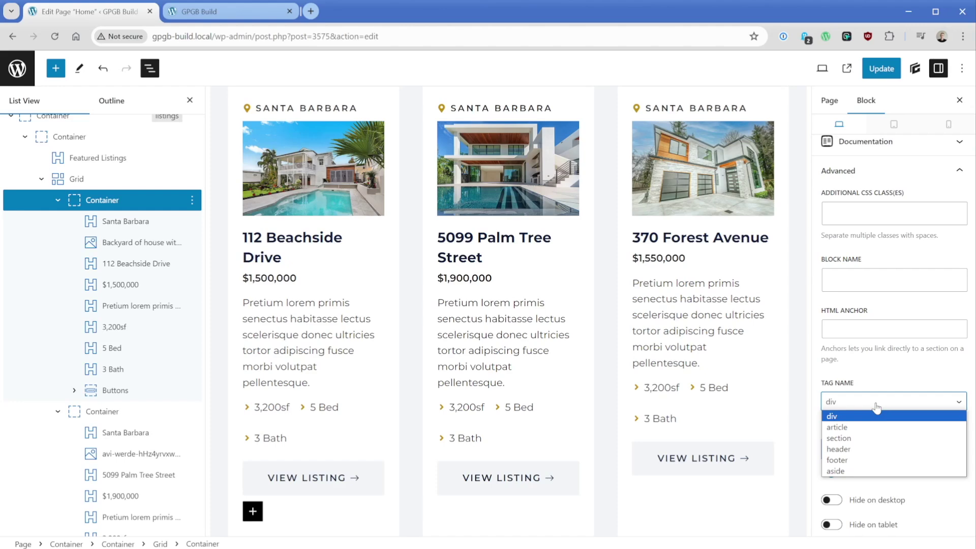
left_click(864, 416)
scroll(102, 254, "up", 2)
Change the listings container's Tag Name from div to section, confirming the headline stays H2
left_click(98, 176)
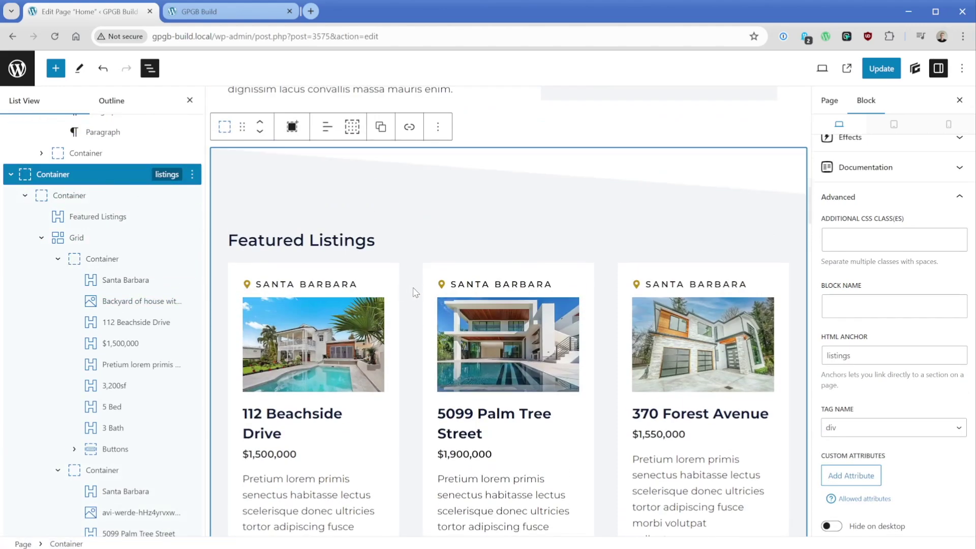
left_click(880, 430)
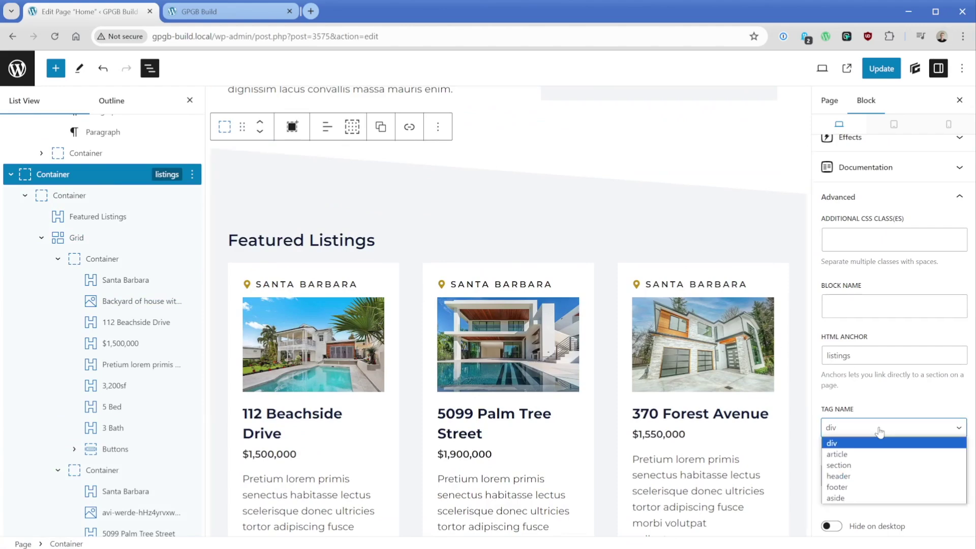
left_click(878, 466)
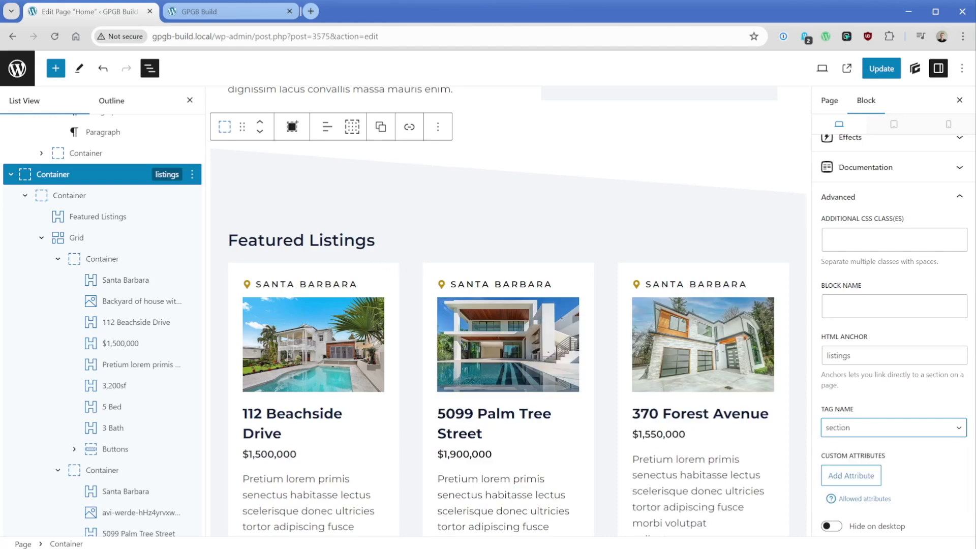
left_click(345, 241)
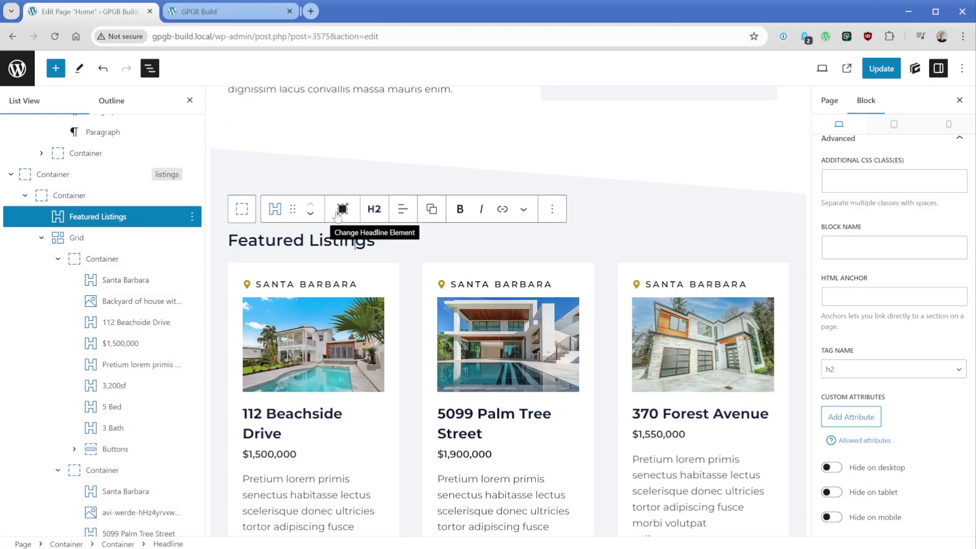
left_click(92, 174)
left_click(882, 429)
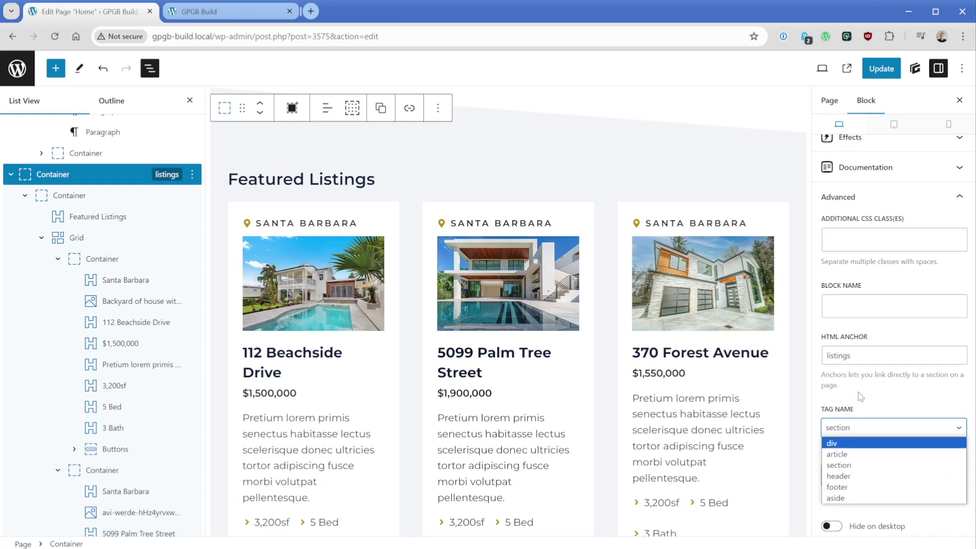
Check the first View Listing button's Button Type and its link URL
scroll(584, 370, "down", 3)
left_click(368, 476)
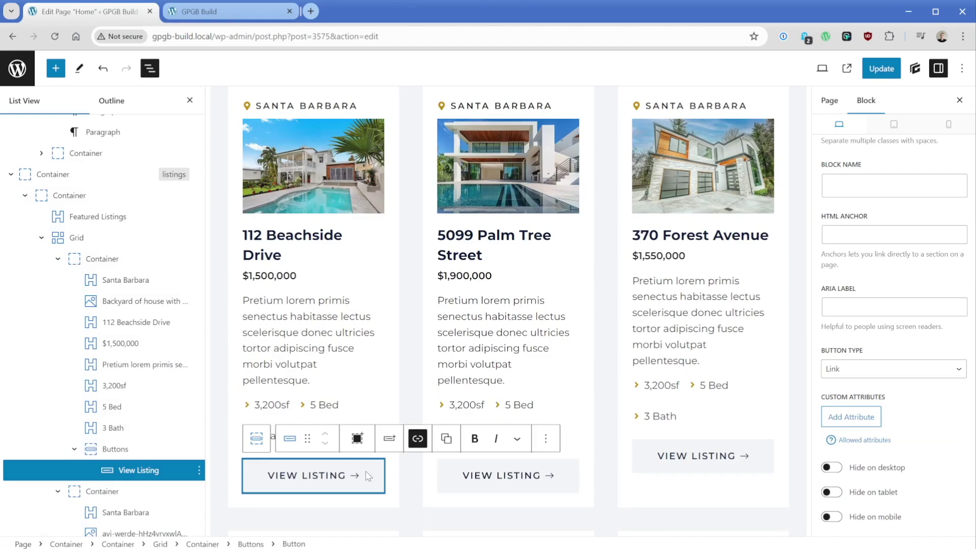
scroll(862, 201, "up", 3)
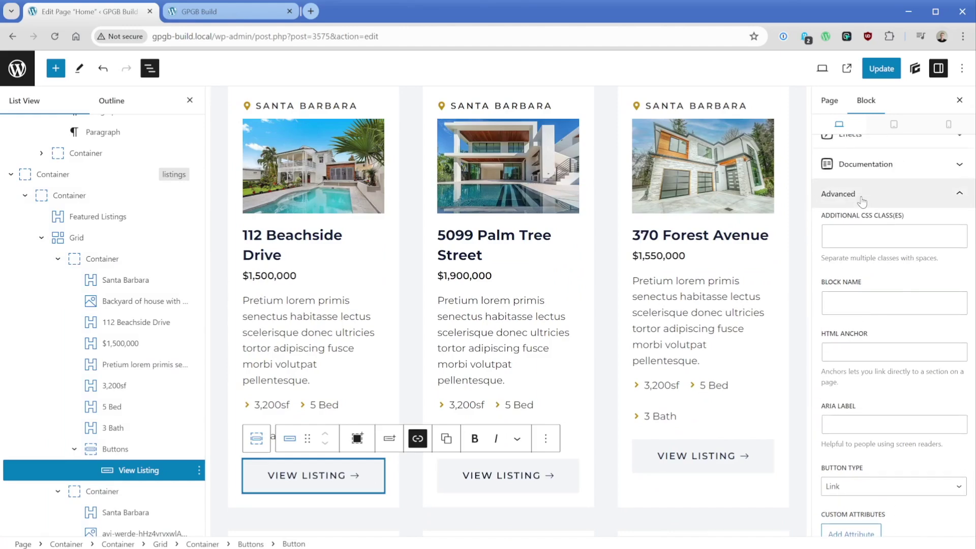
scroll(905, 295, "down", 3)
left_click(880, 370)
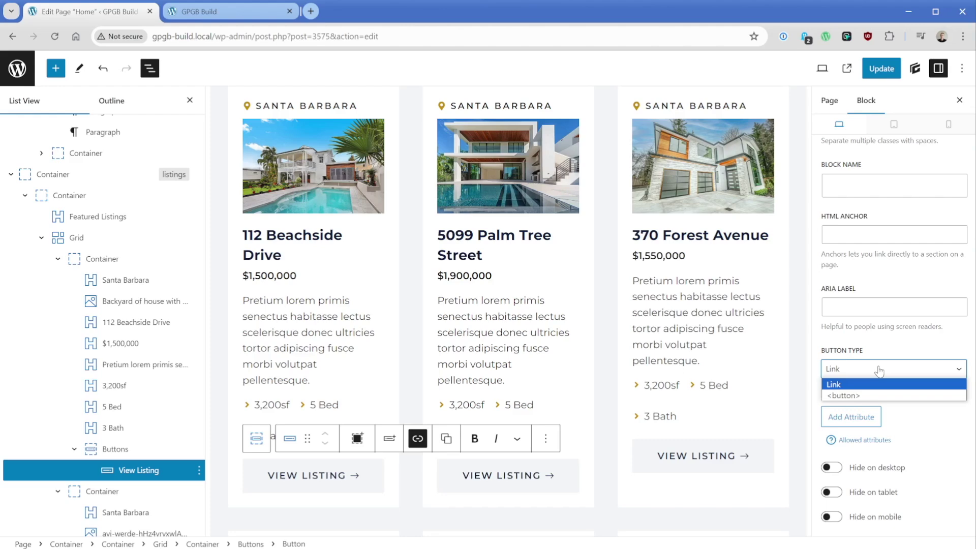
left_click(415, 439)
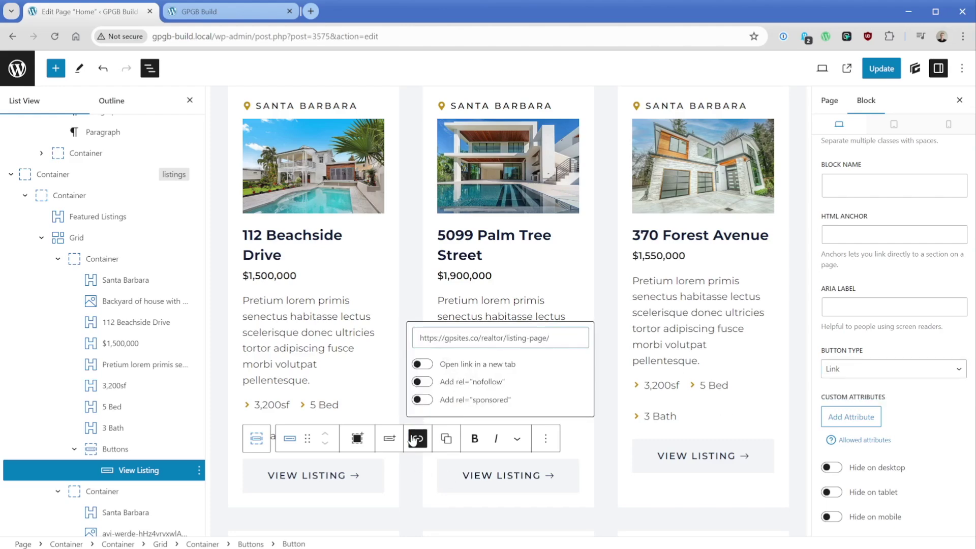
On the live GPGB Build site, bring up the context menu on the first VIEW LISTING link
left_click(222, 12)
scroll(190, 340, "down", 10)
right_click(155, 317)
Inspect the first VIEW LISTING link in DevTools and select its gb-button-text span
left_click(197, 489)
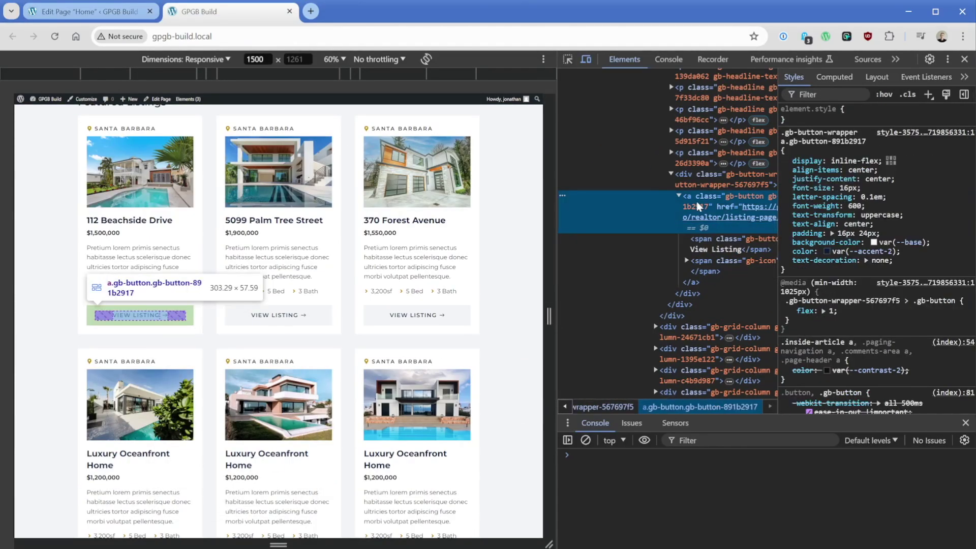
scroll(711, 206, "right", 3)
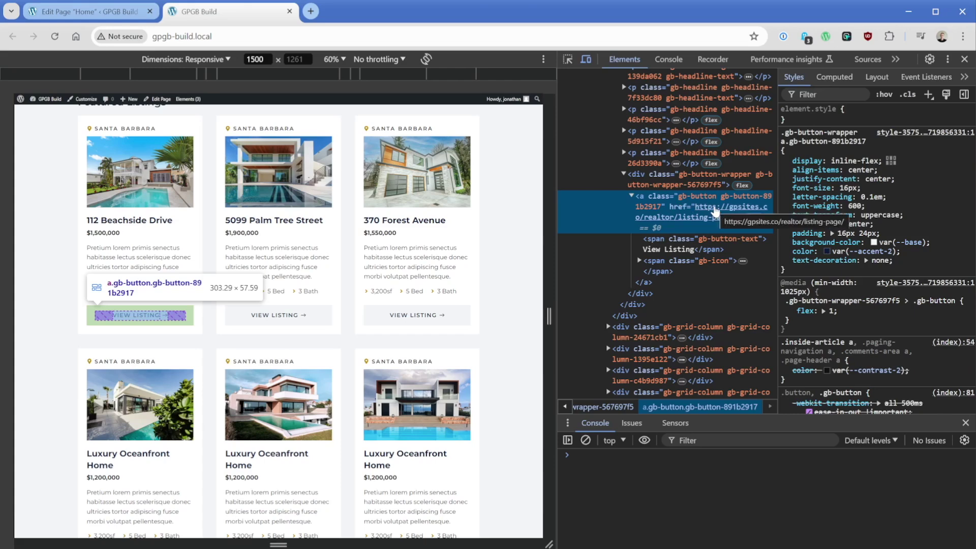
left_click(673, 243)
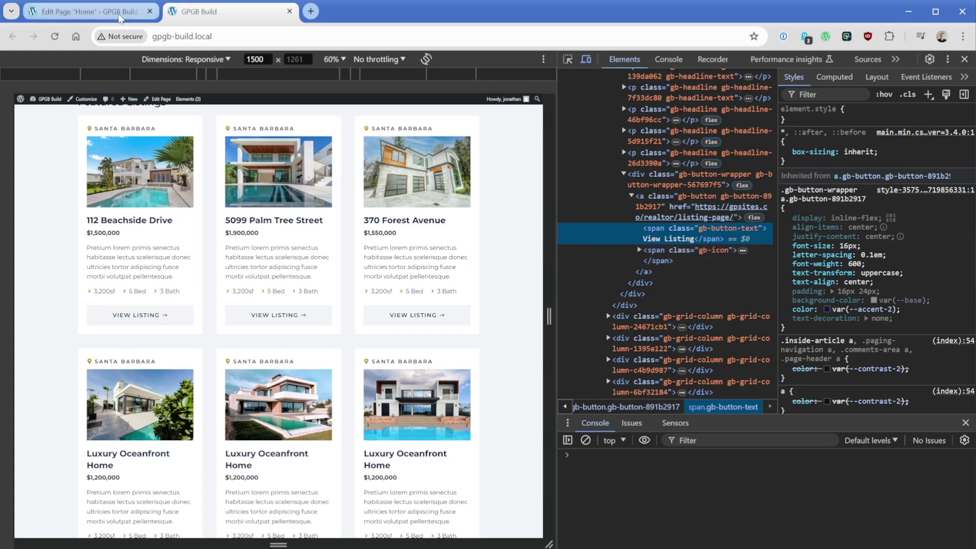
Try the View Listing button type as Button, revert it to Link, and focus its empty ARIA Label
left_click(84, 11)
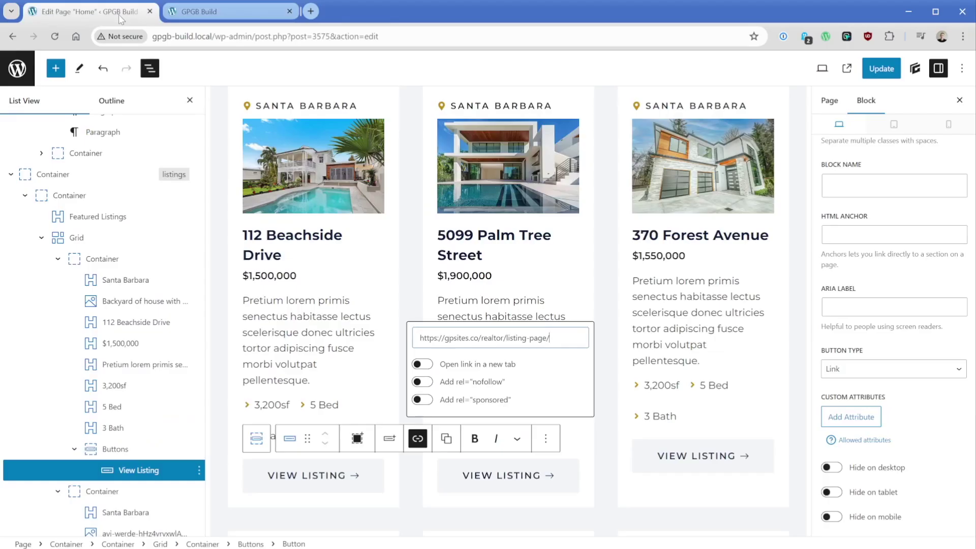
left_click(834, 371)
left_click(854, 396)
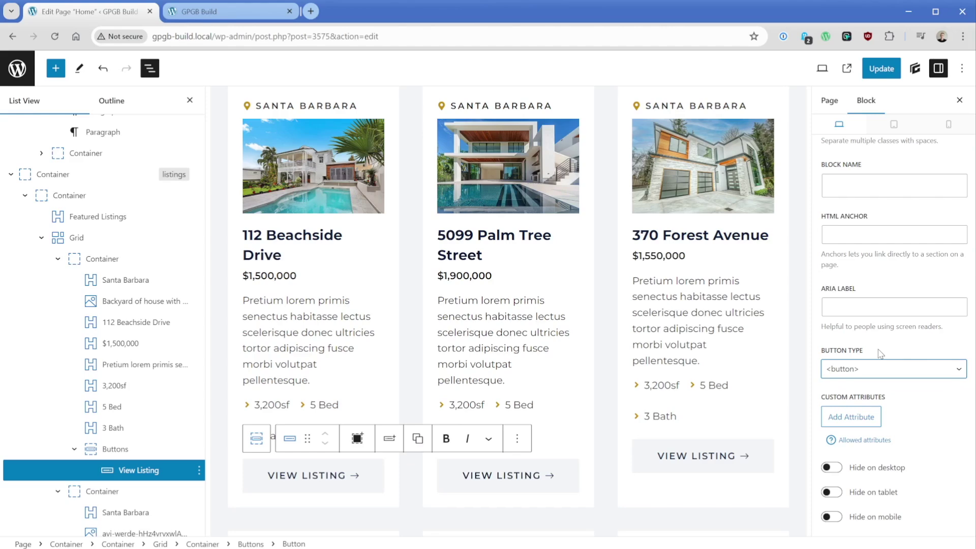
left_click(876, 369)
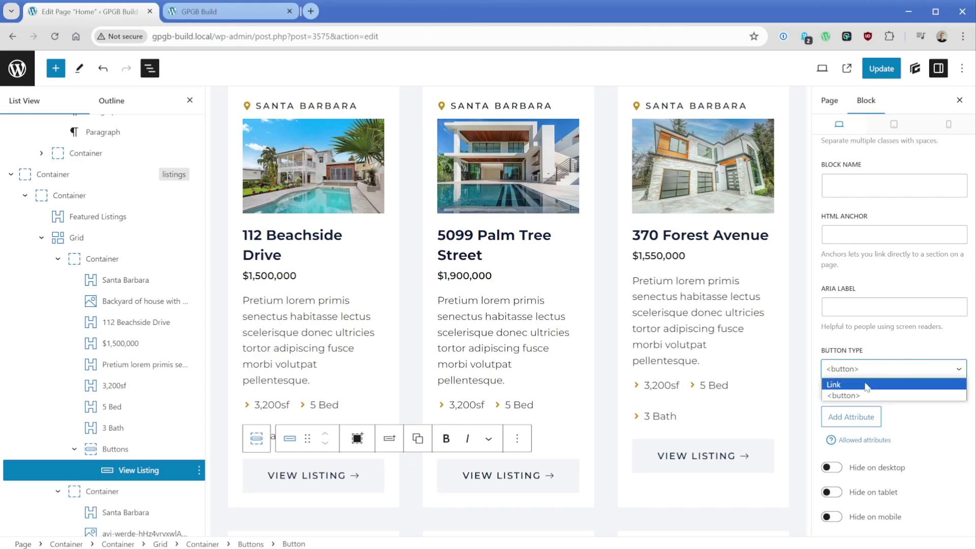
left_click(867, 387)
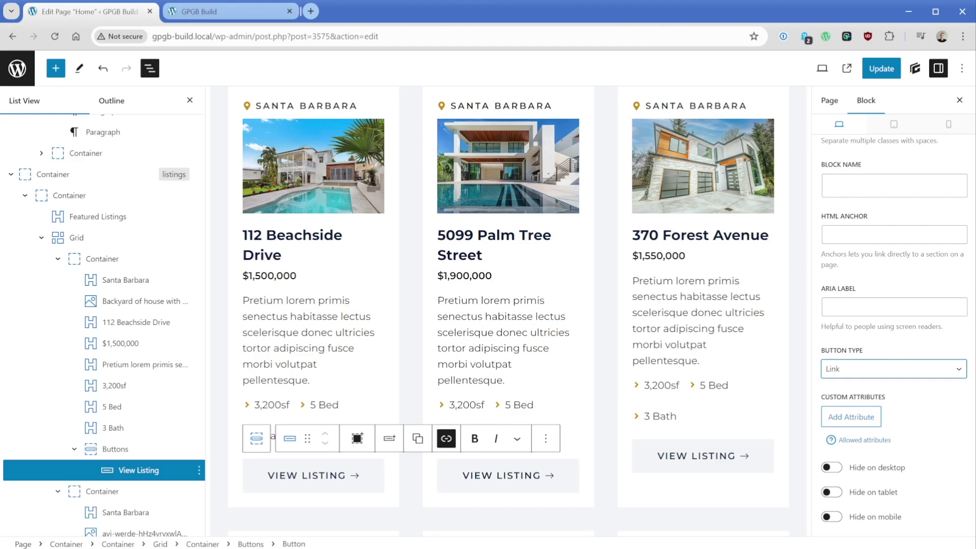
left_click(895, 307)
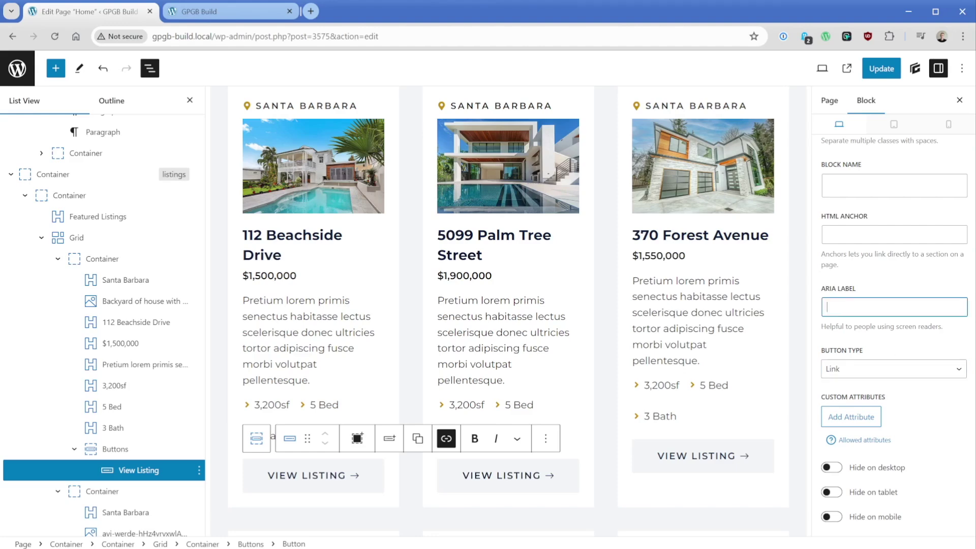
Leave the View Listing button's ARIA Label field, keeping it empty
left_click(880, 293)
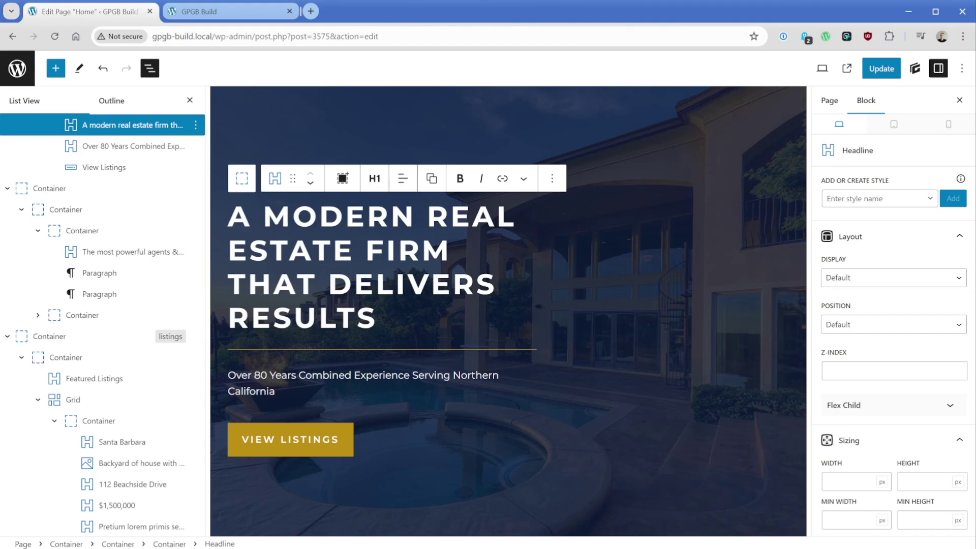
Scroll to the page bottom to view the Accreditations & Awards row and email signup banner
scroll(551, 305, "down", 15)
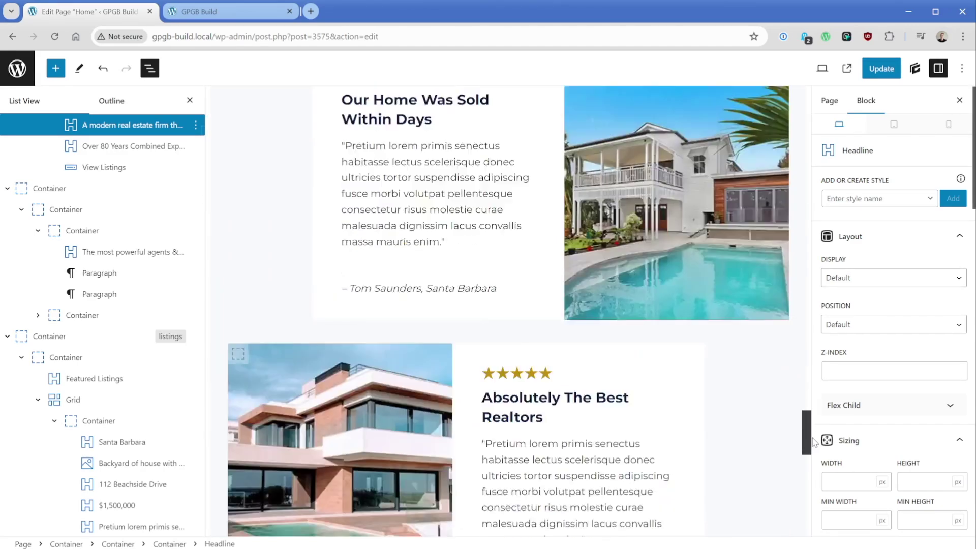
left_click_drag(809, 441, 808, 519)
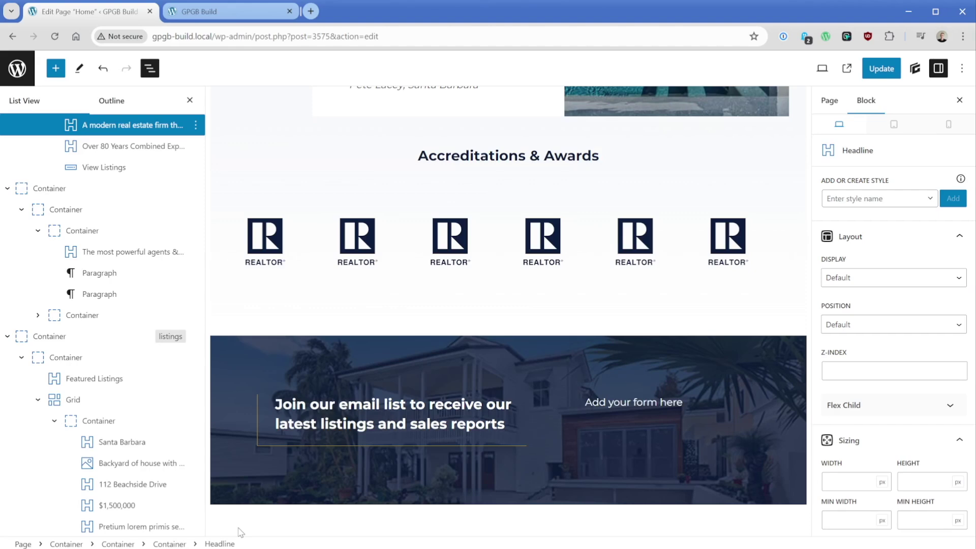
Scroll up to the dark stats section, highlight its paragraph text, and select the H2 'Lorem ipsum' headline
scroll(518, 360, "up", 7)
left_click_drag(812, 476, 805, 347)
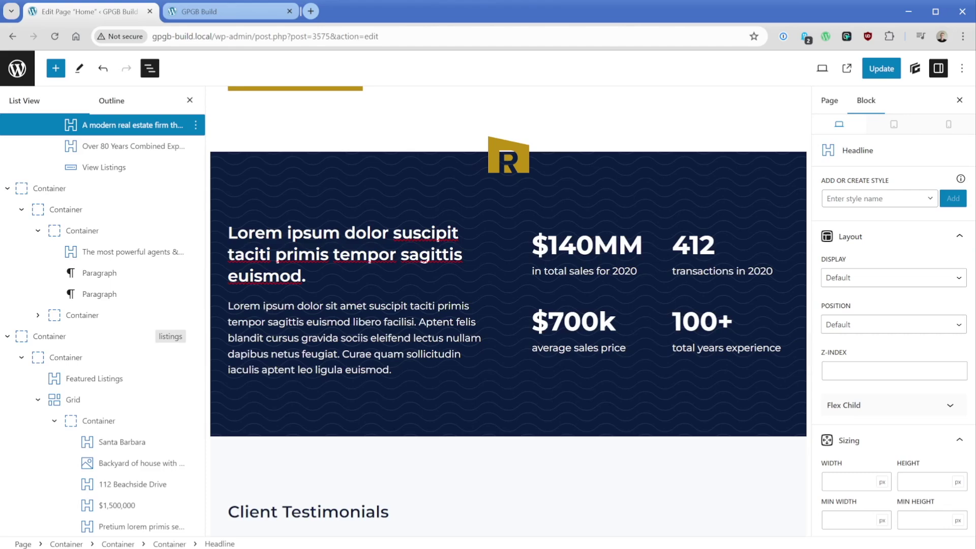
left_click_drag(268, 322, 412, 322)
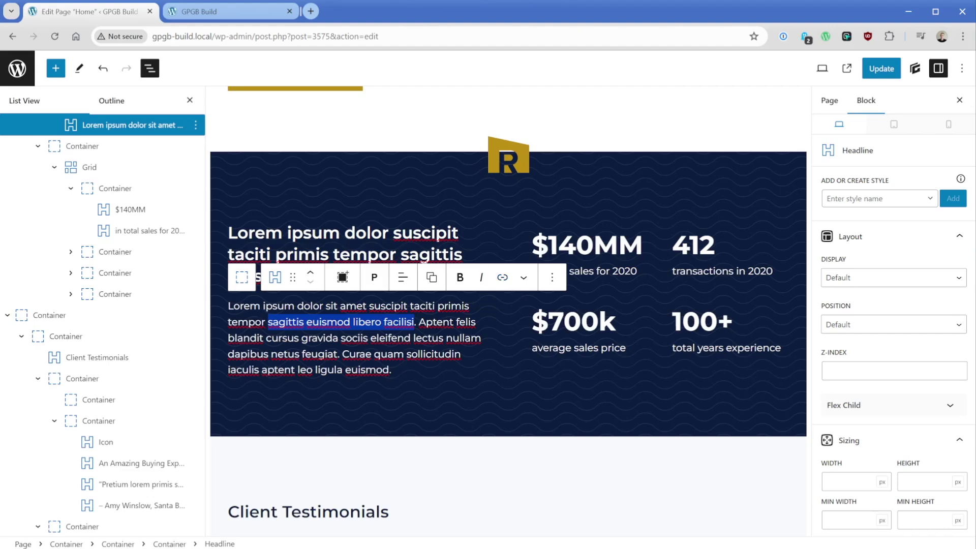
left_click(423, 260)
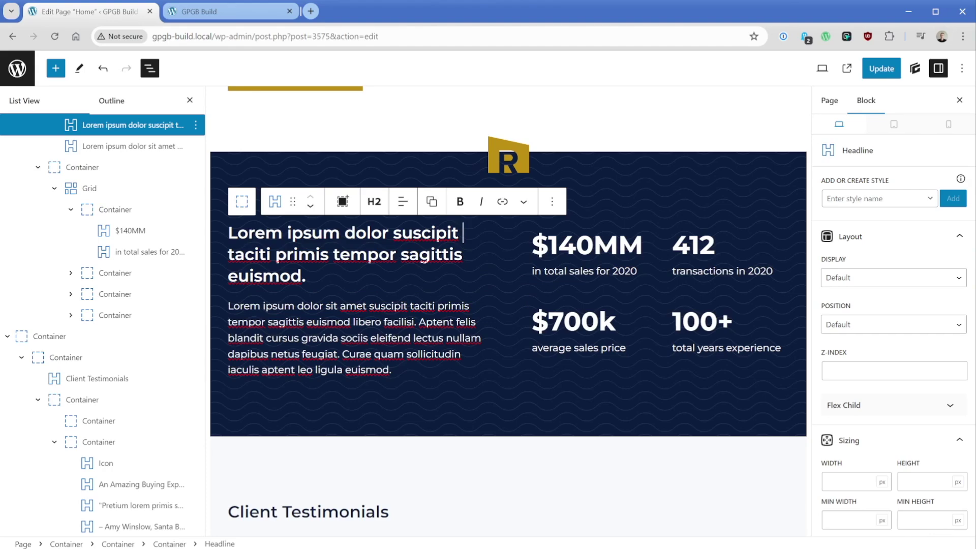
scroll(102, 287, "up", 1)
Select the stats section's Container and preview its layout at tablet, desktop, then mobile widths
scroll(102, 288, "up", 2)
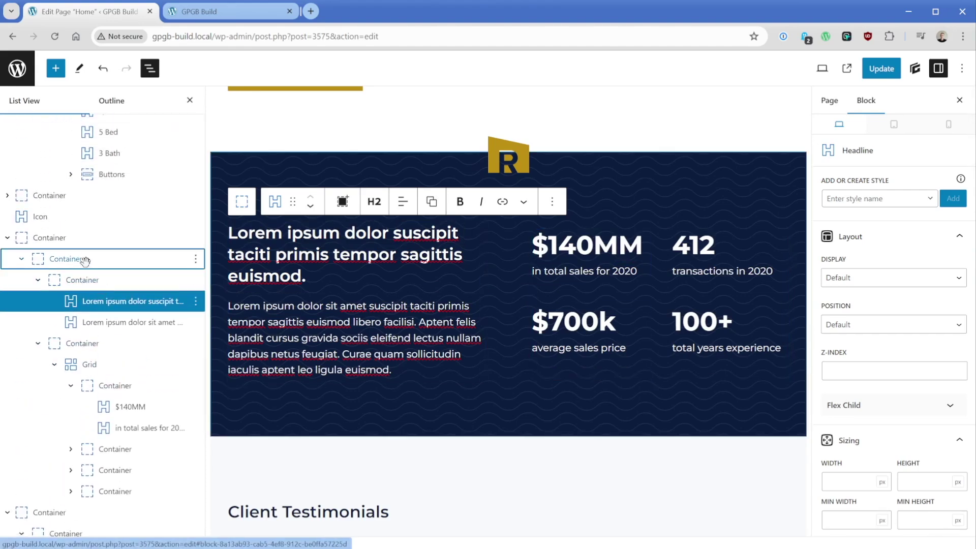
left_click(85, 260)
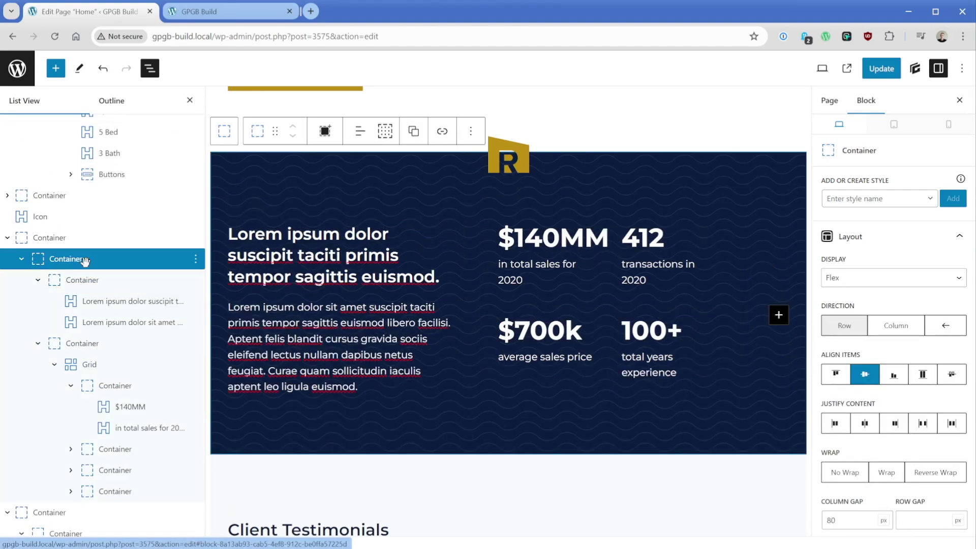
left_click(894, 125)
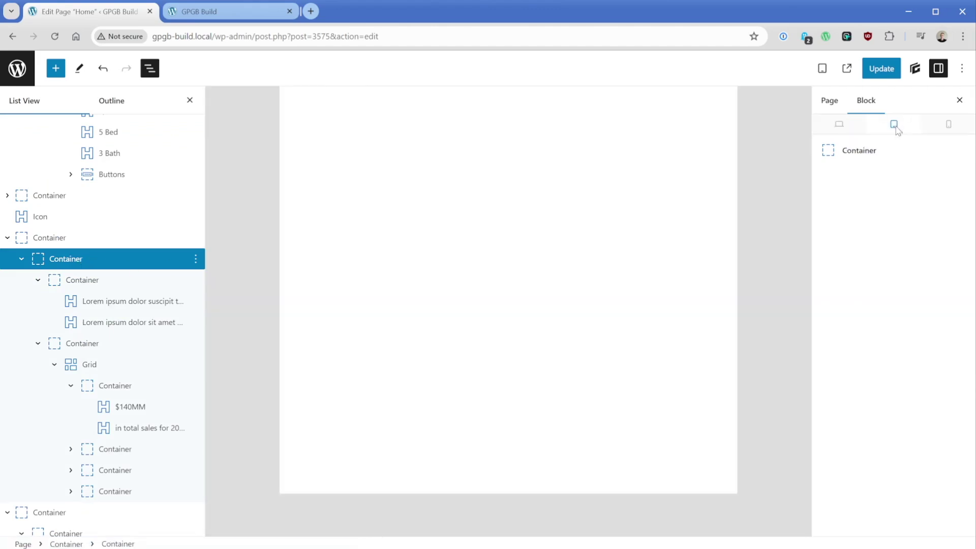
scroll(661, 384, "up", 15)
scroll(660, 384, "up", 3)
scroll(660, 384, "down", 1)
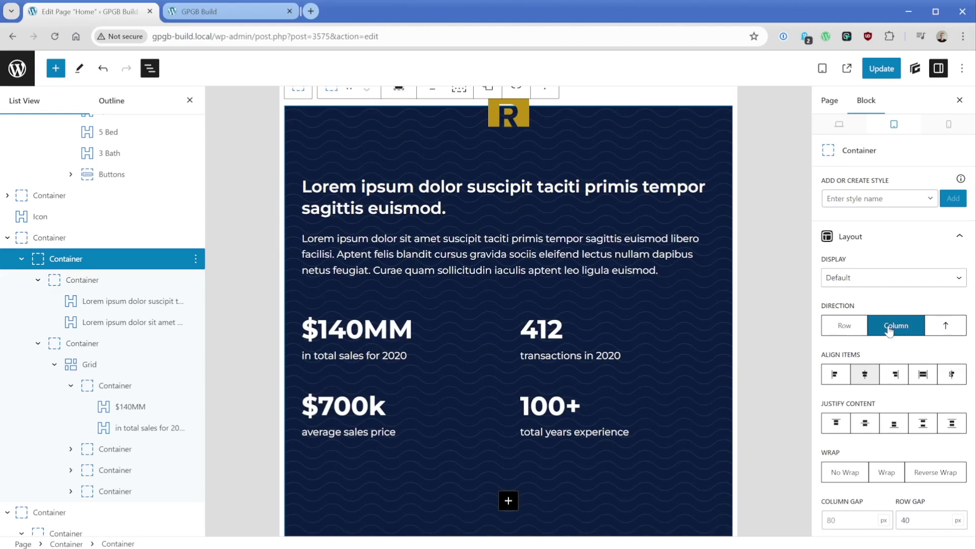
left_click(839, 127)
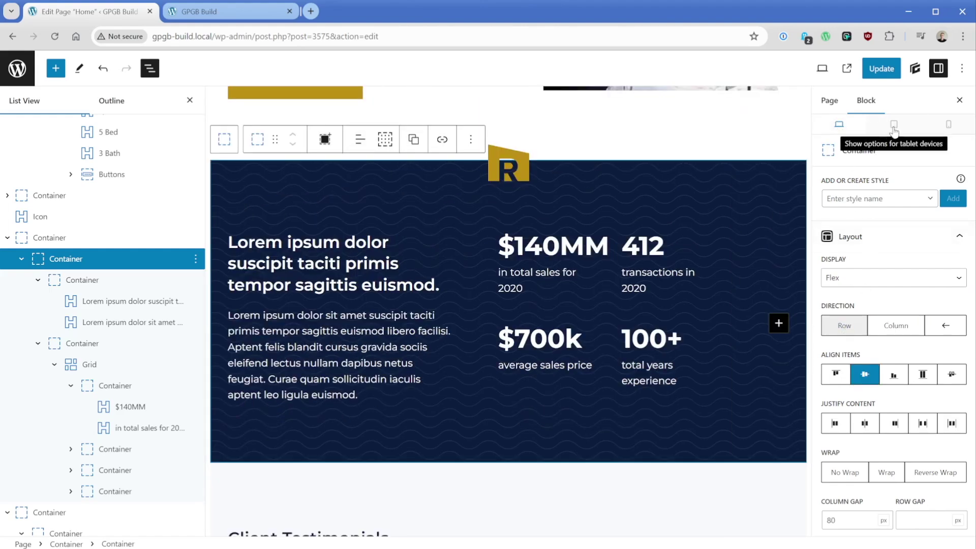
left_click(949, 126)
left_click(949, 127)
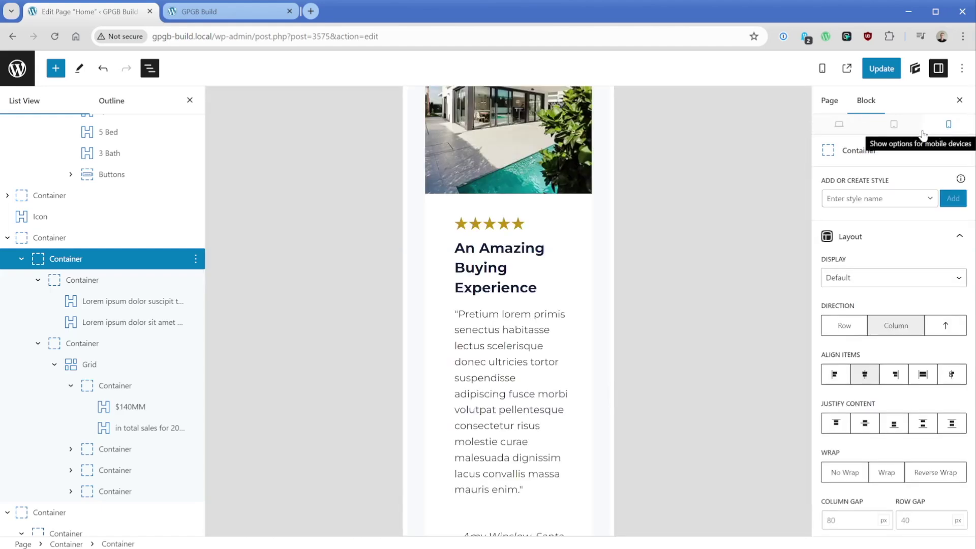
Back on desktop, create the global style 'example-style' for the stats container and start editing it
left_click(840, 127)
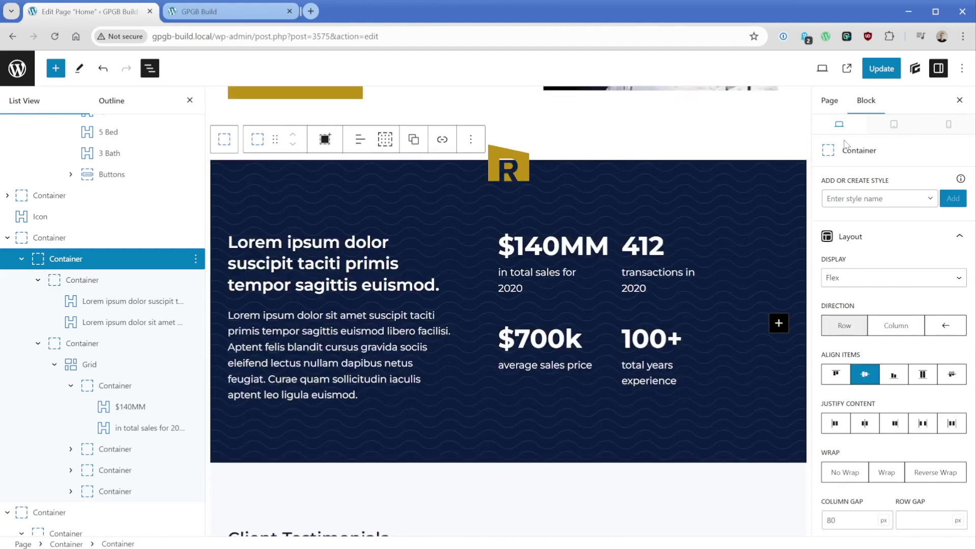
left_click(862, 201)
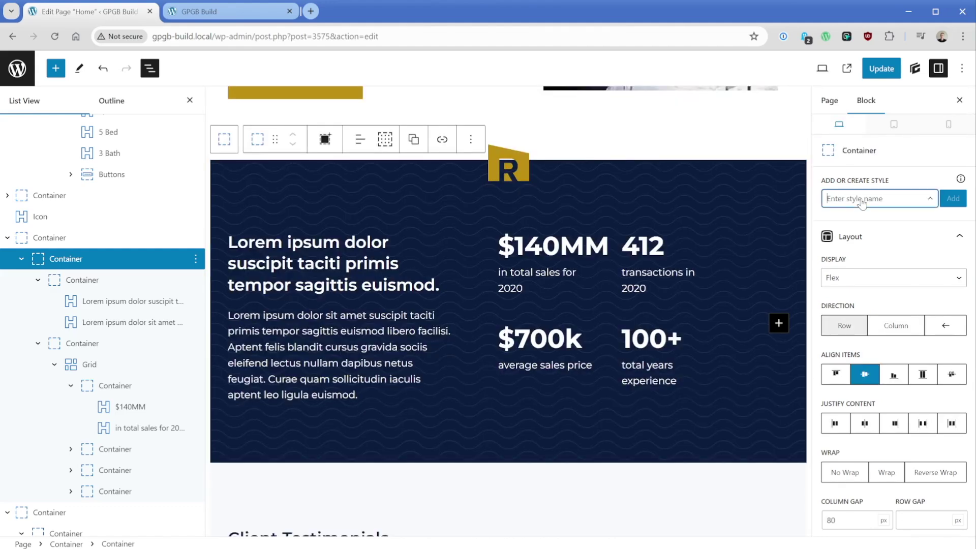
type("exa")
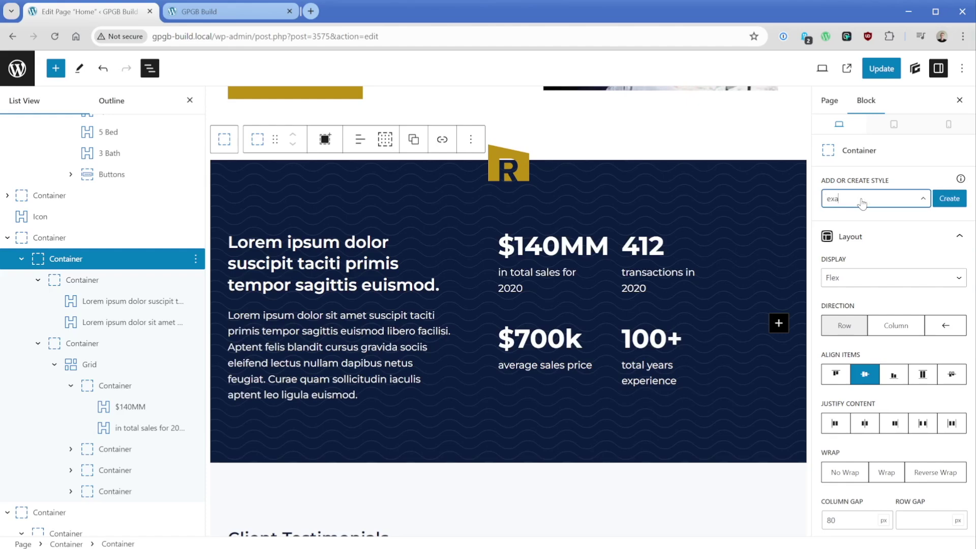
type("mple-style")
left_click(943, 200)
left_click(854, 371)
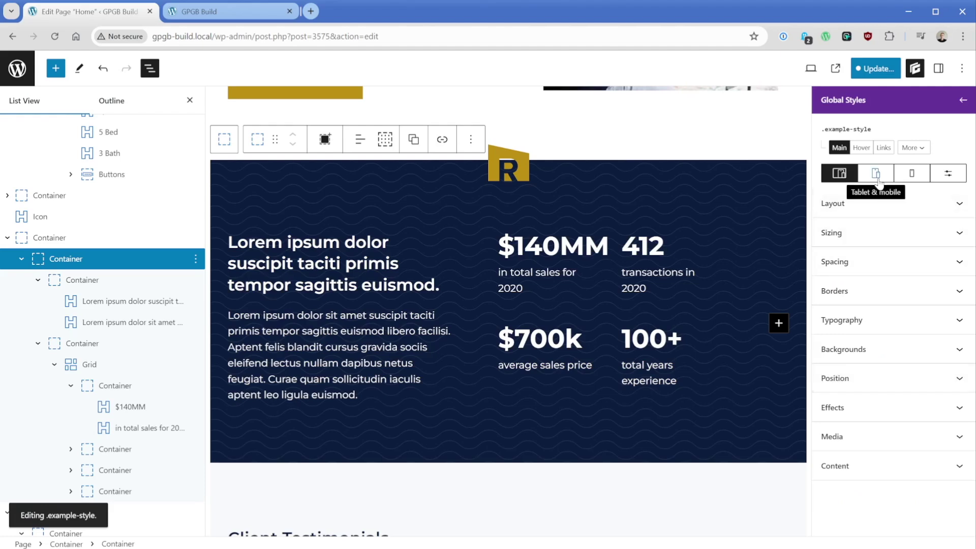
Turn on the Show at-rule options toggle for example-style
left_click(947, 173)
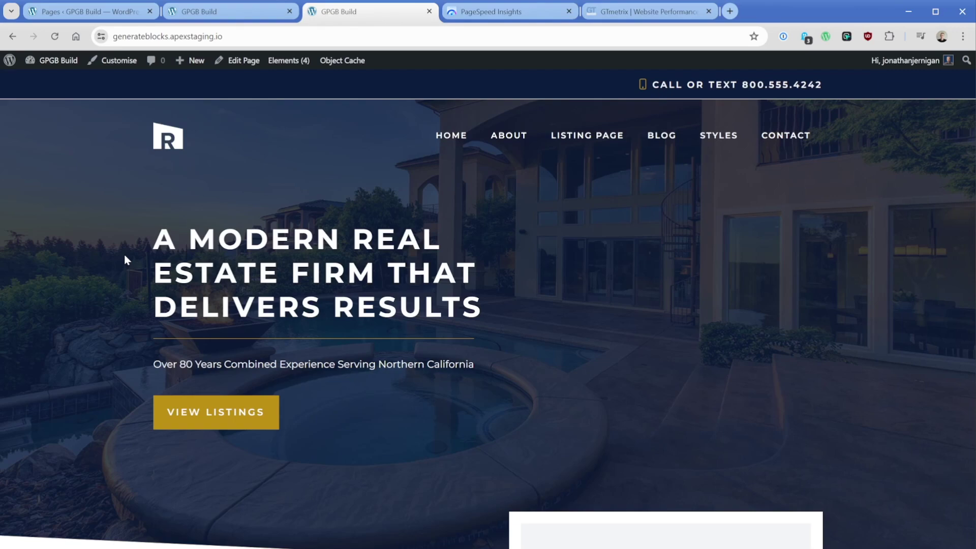
Scroll the live homepage down to the Featured Listings cards
scroll(125, 260, "down", 12)
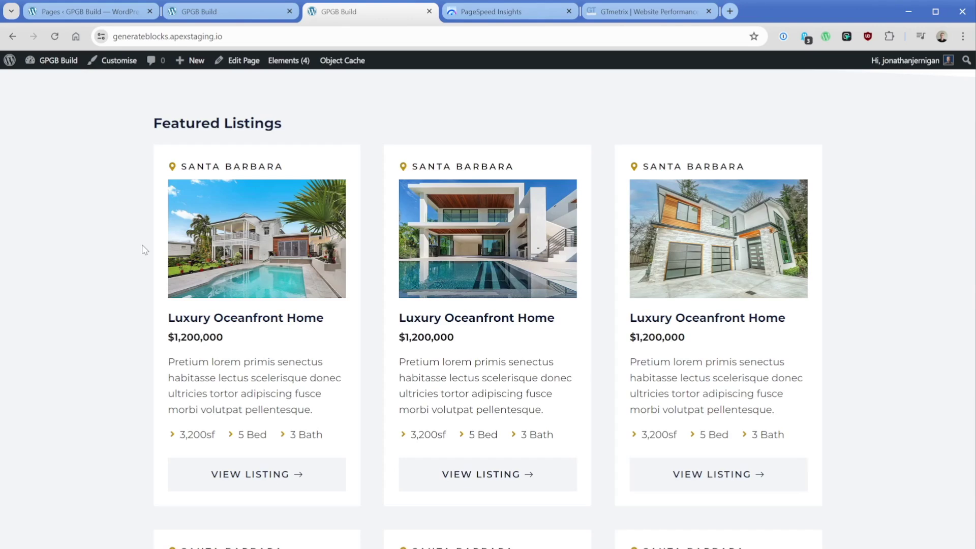
Copy the homepage URL and run a PageSpeed Insights analysis on it
left_click(285, 36)
key("ctrl+c")
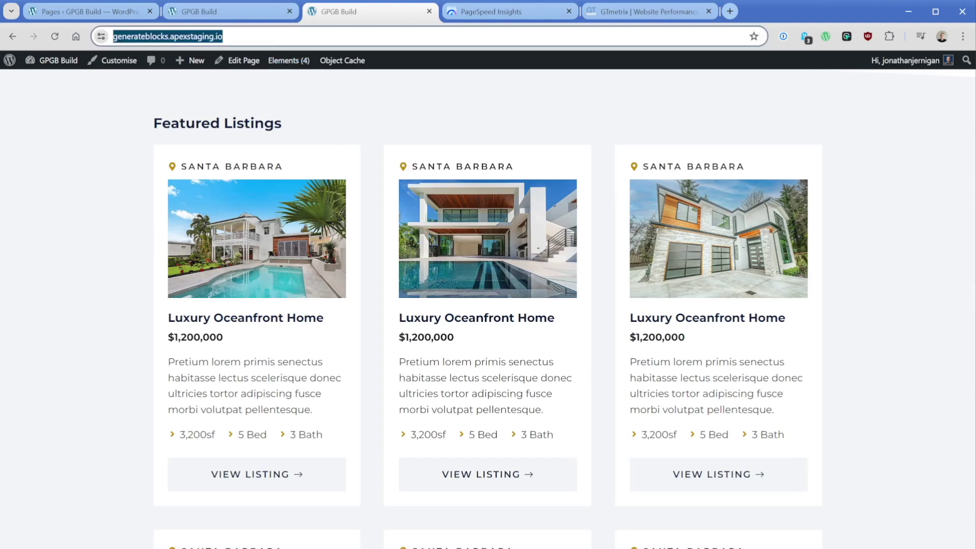
key("ctrl+Tab")
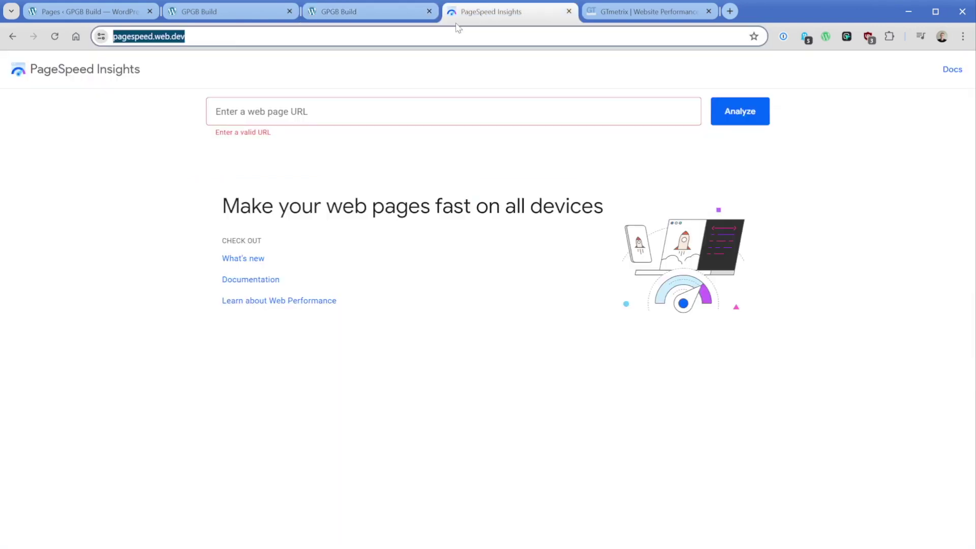
left_click(216, 111)
key("ctrl+v")
left_click(726, 120)
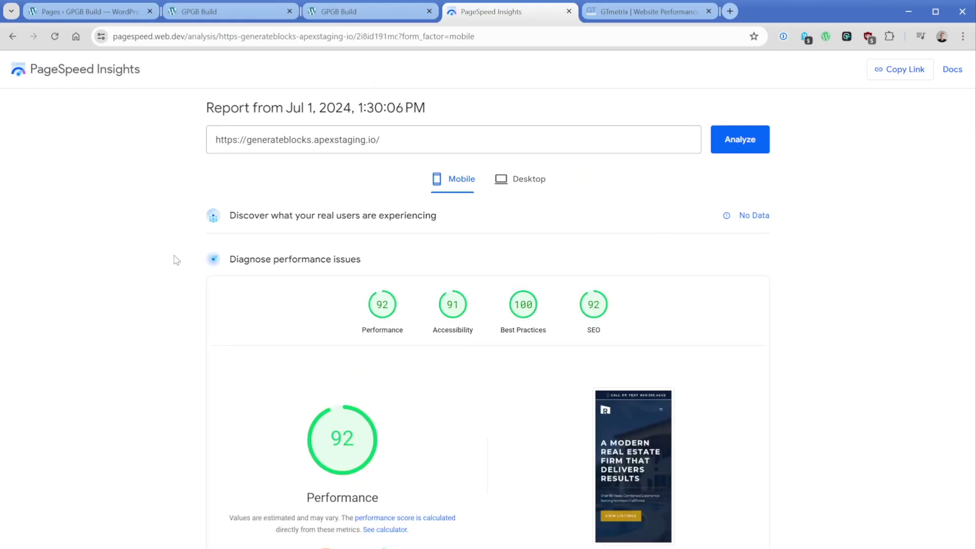
Review the mobile report (92 performance), then the desktop scores of 99/91/100/92
scroll(164, 289, "down", 2)
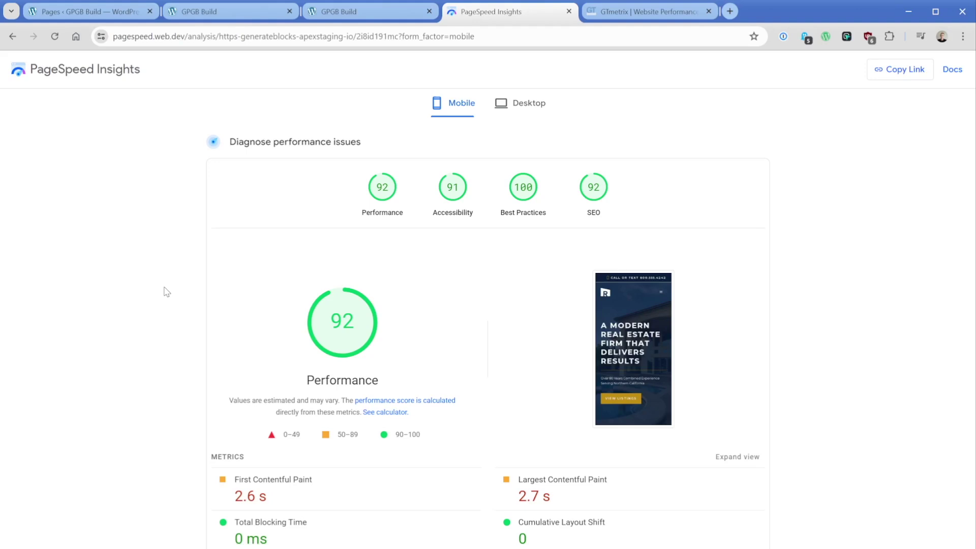
scroll(166, 292, "down", 10)
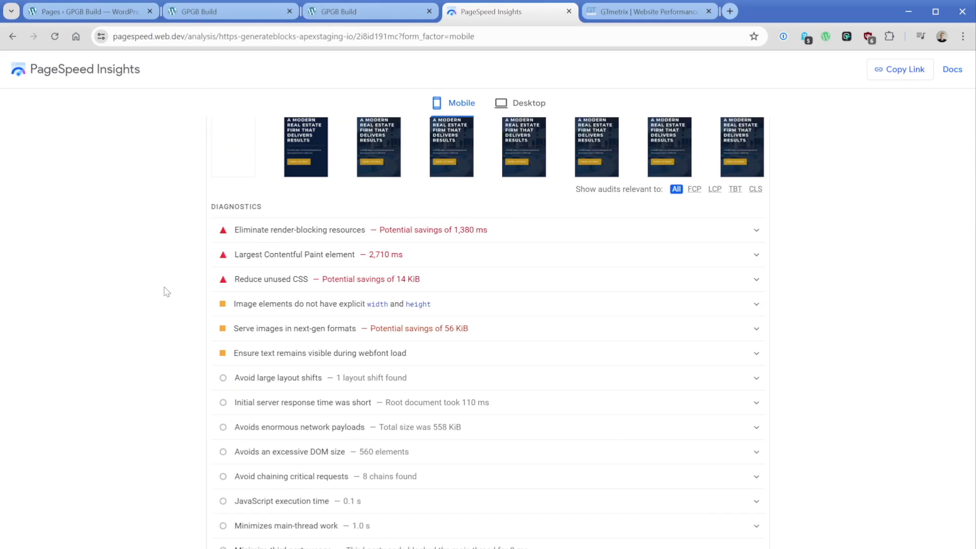
scroll(165, 300, "up", 15)
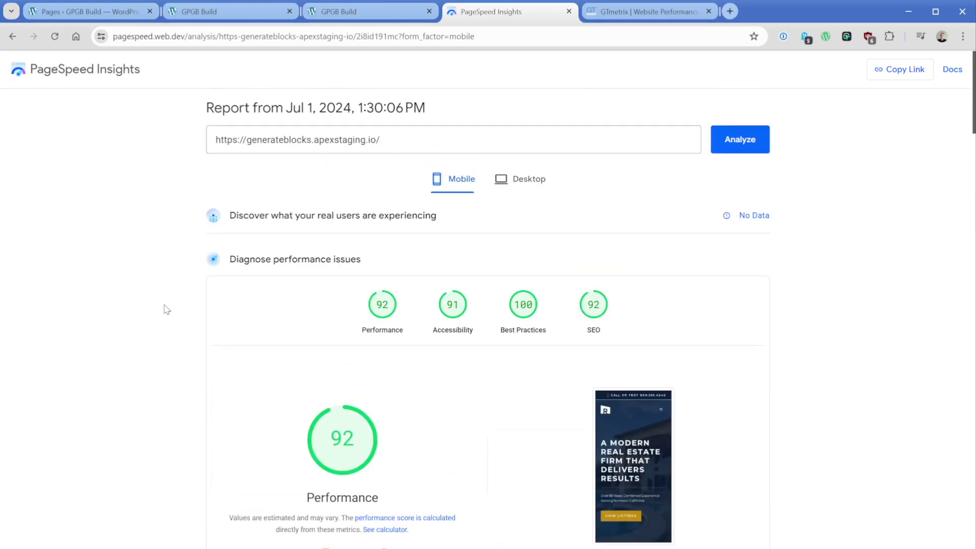
left_click(515, 188)
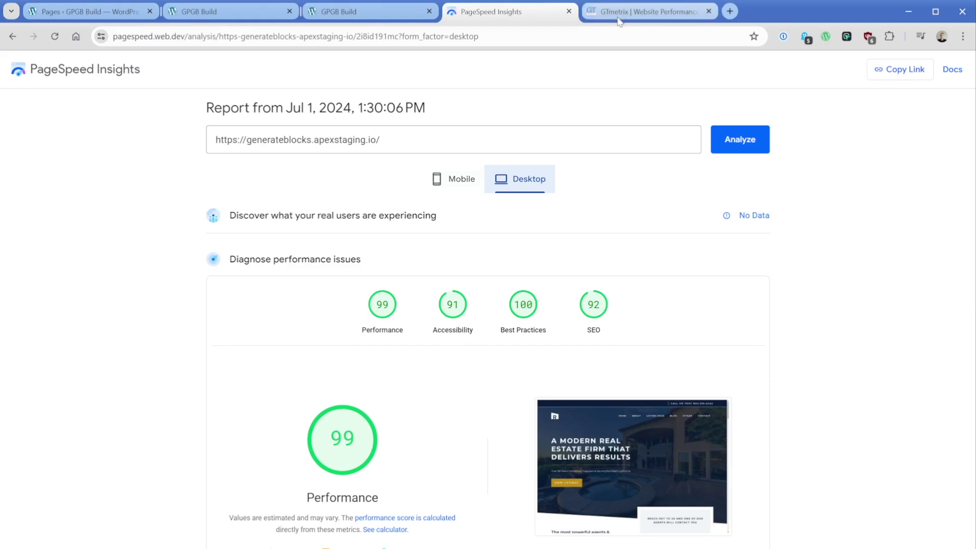
left_click(644, 11)
Run a GTmetrix test on the pasted staging homepage URL, getting grade A with 100% performance
key("ctrl+v")
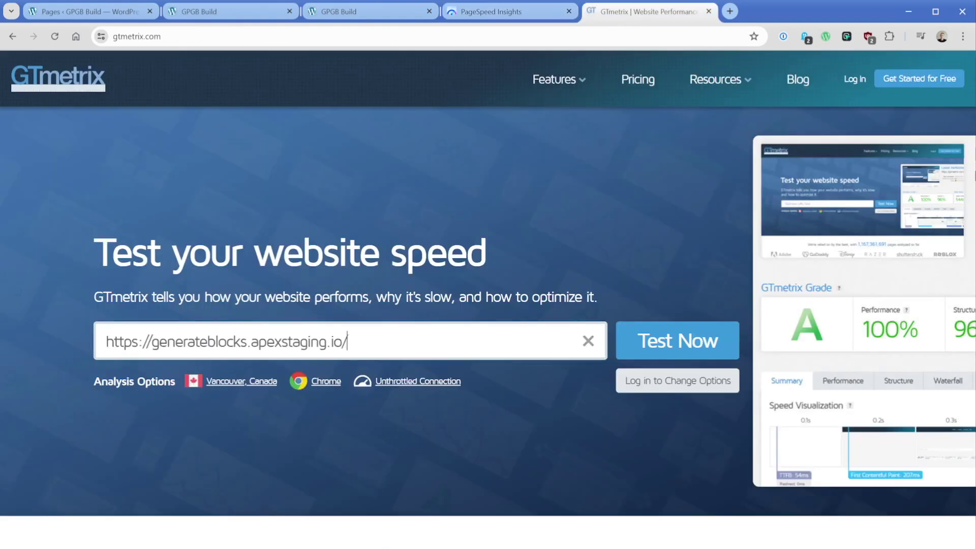
left_click(649, 341)
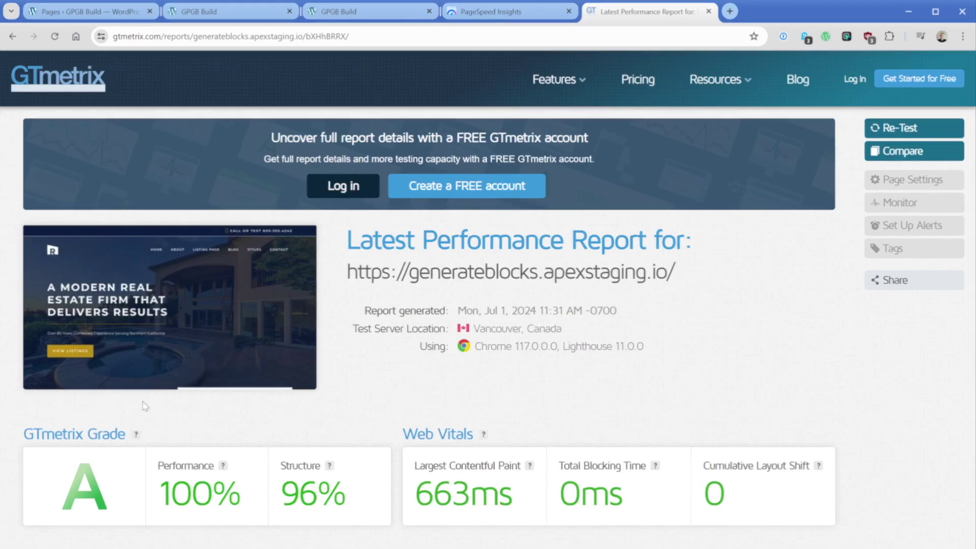
Switch to the GPGB Build tab showing the 'A Modern Real Estate Firm That Delivers Results' hero
key("ctrl+3")
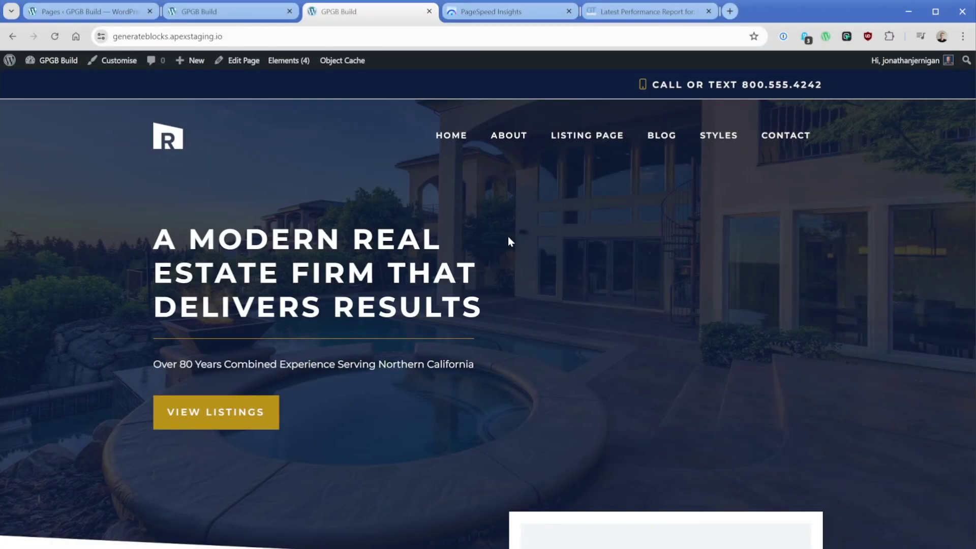